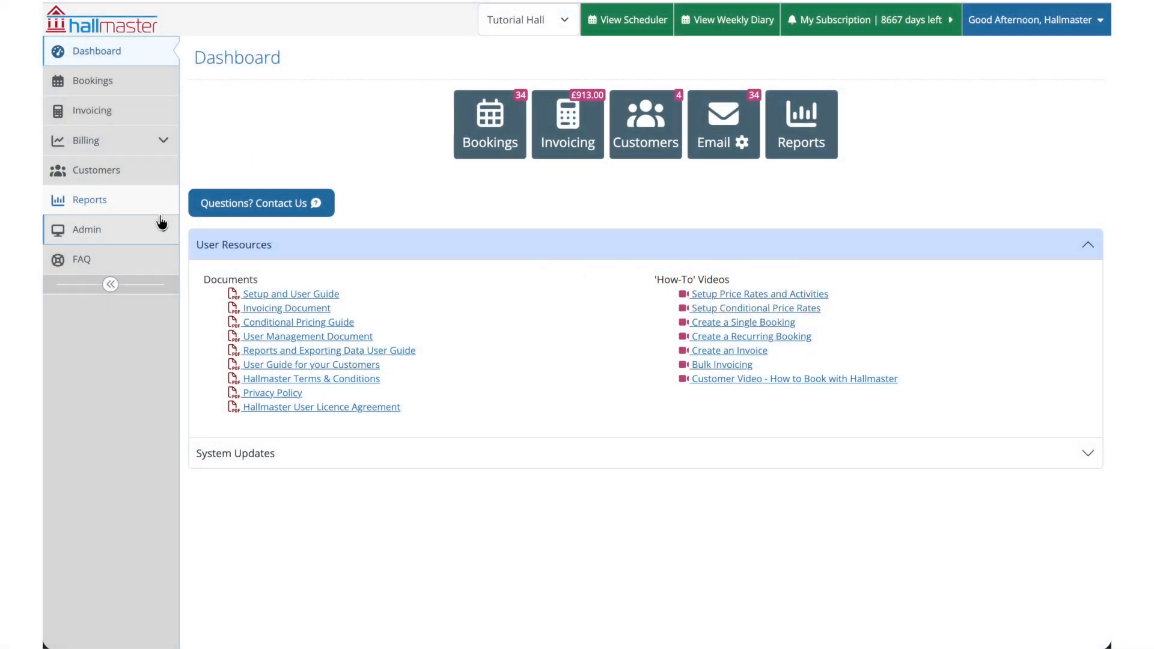
Open a new hire charge form from the Charges Matrix's hire charges and conditional rates list
{"action": "left_click", "coordinate": [160, 226]}
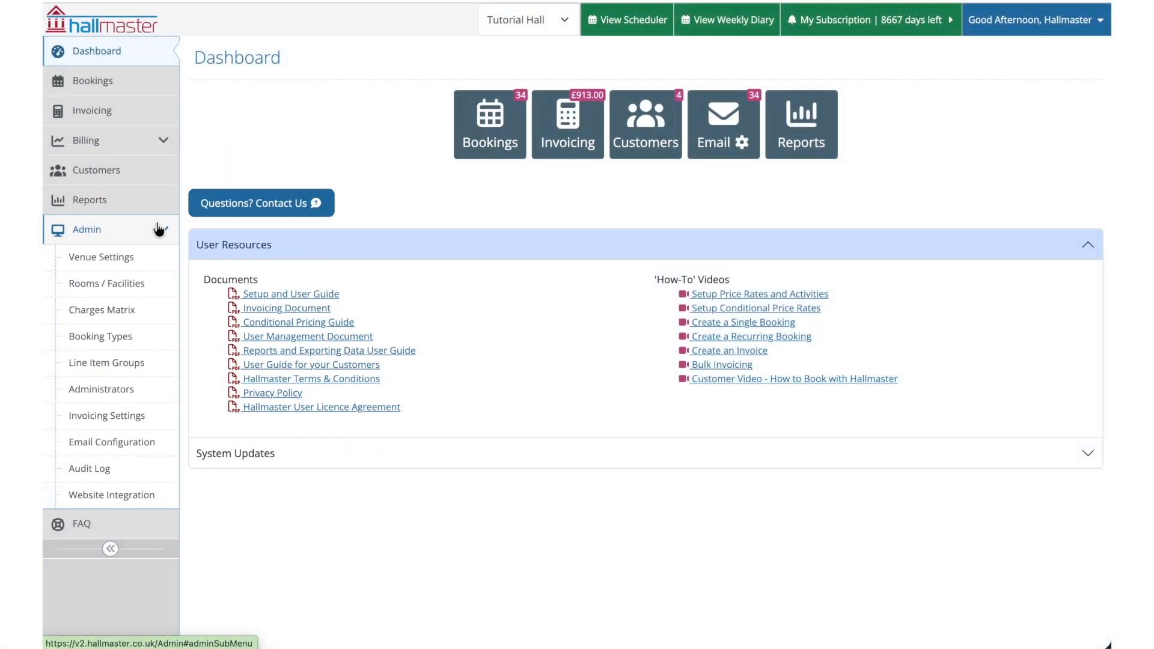
{"action": "left_click", "coordinate": [158, 229]}
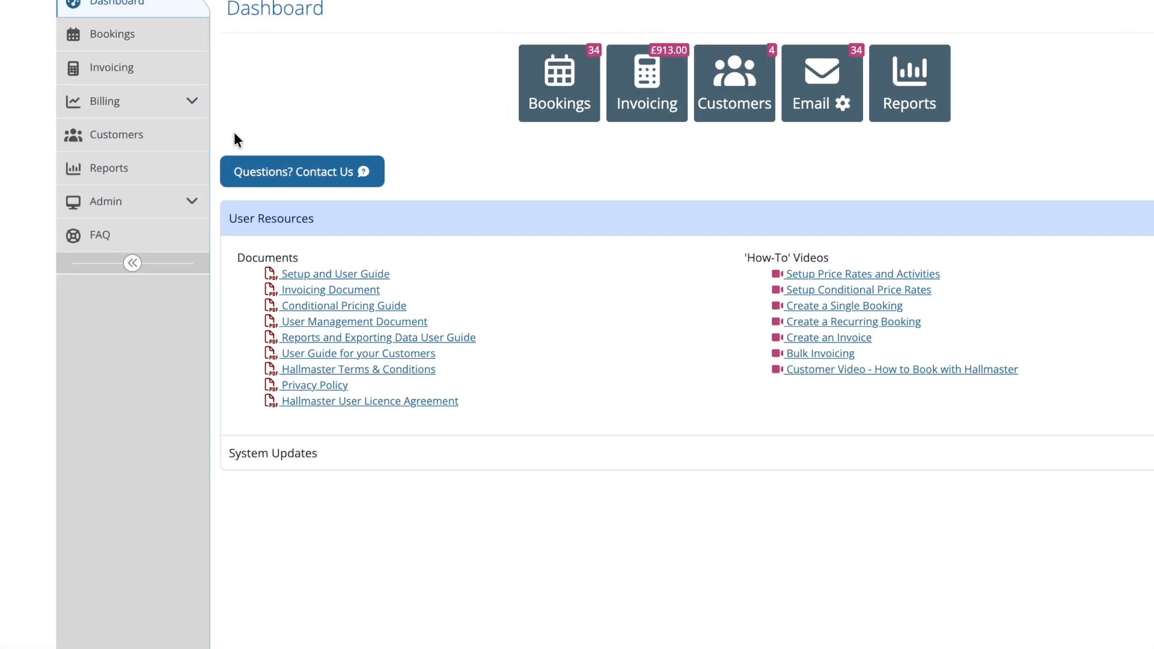
{"action": "left_click", "coordinate": [136, 229]}
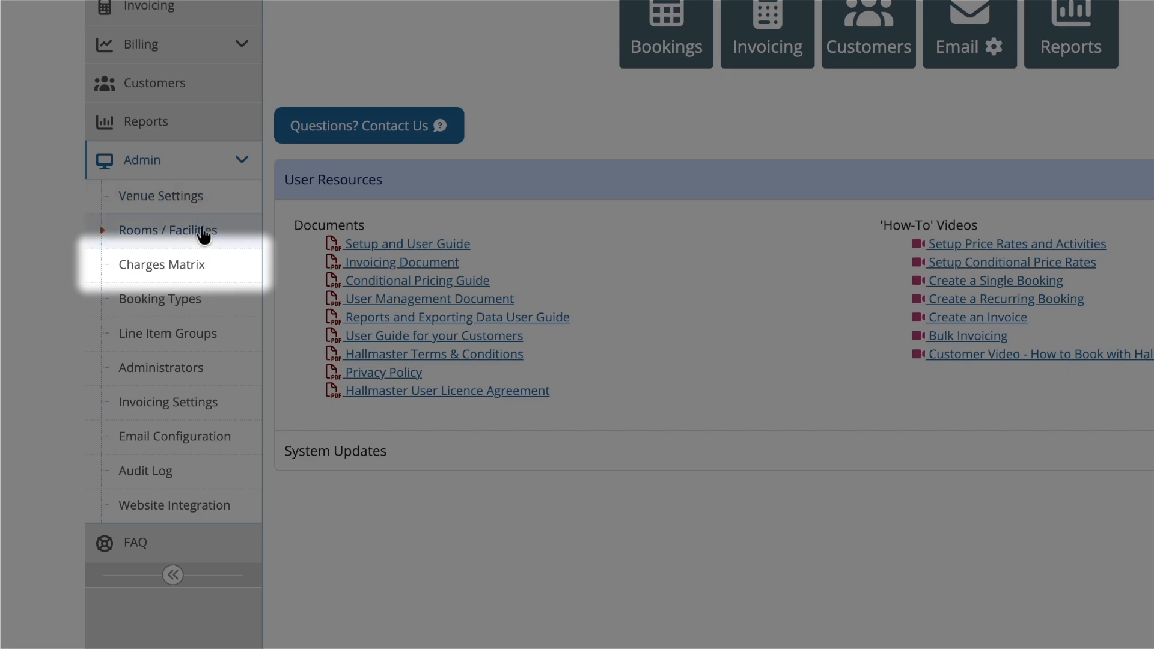
{"action": "left_click", "coordinate": [201, 265]}
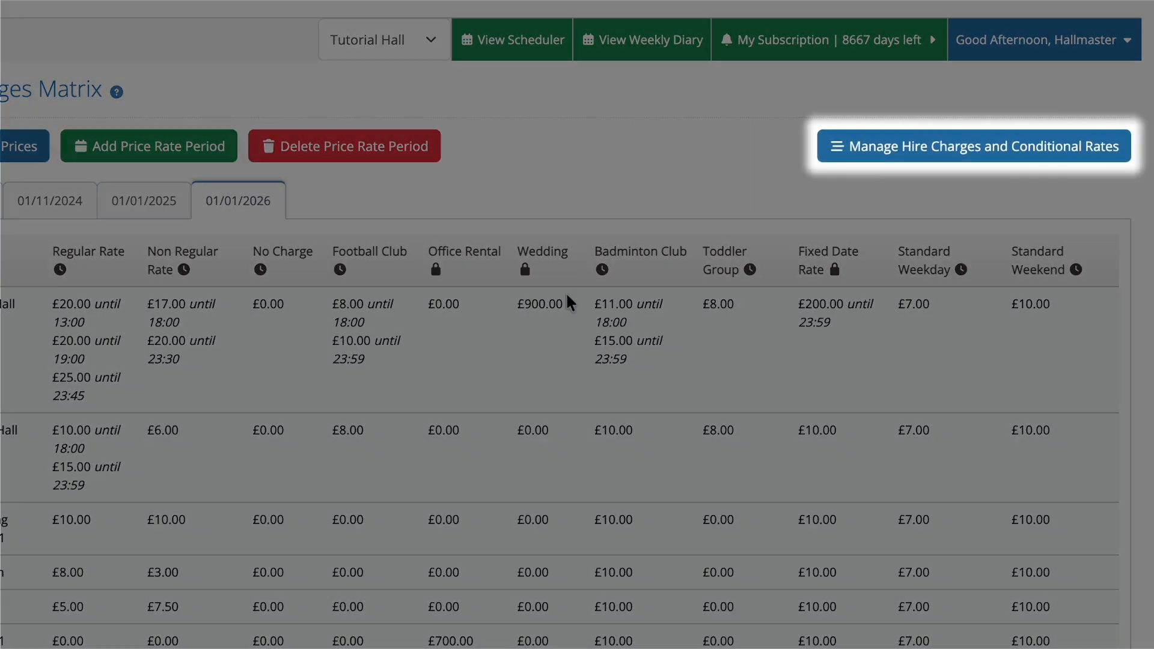
{"action": "left_click", "coordinate": [890, 146]}
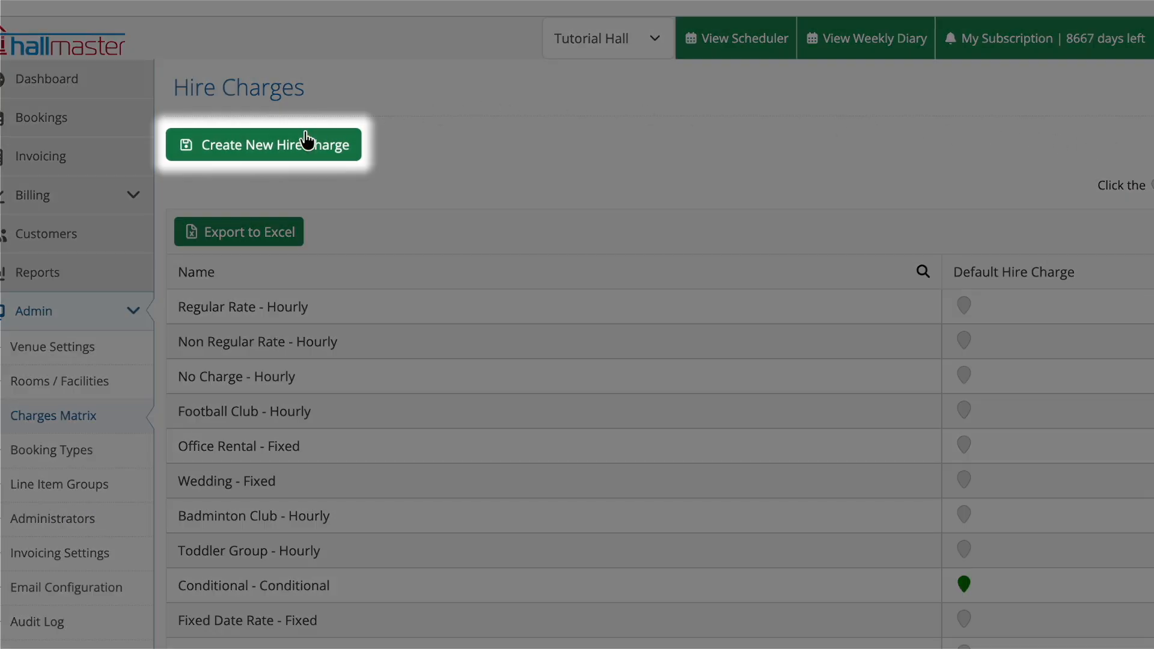
{"action": "left_click", "coordinate": [273, 148]}
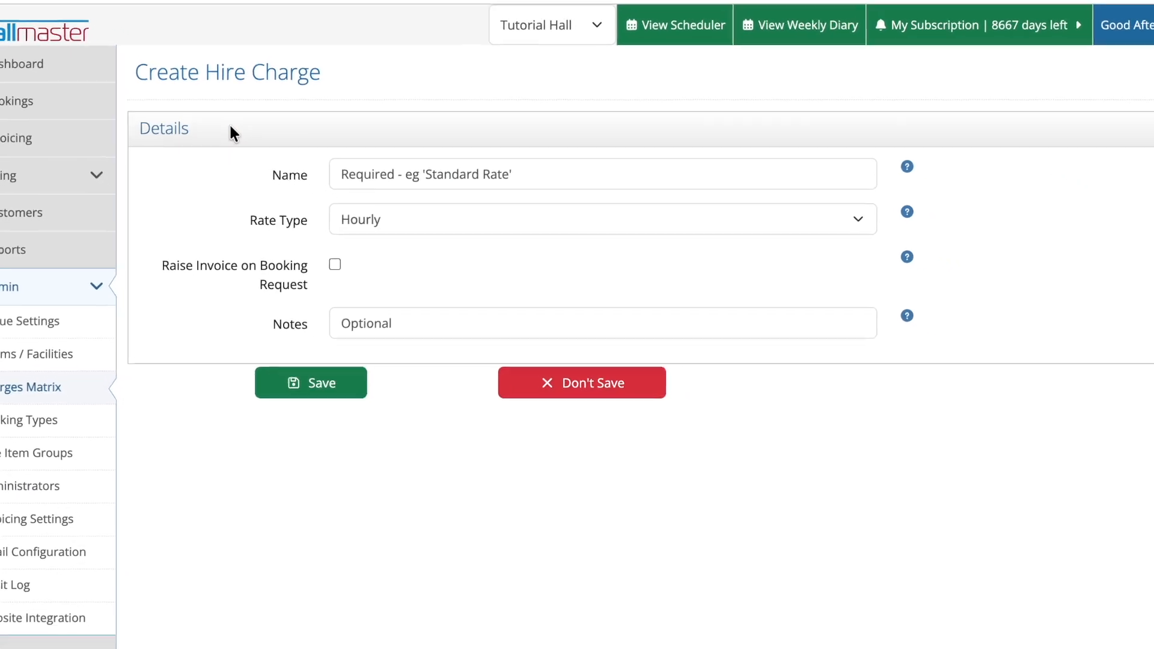
Name the hire charge "General Public Charge" and set its rate type to Conditional
{"action": "left_click", "coordinate": [412, 165]}
{"action": "type", "text": "Gen"}
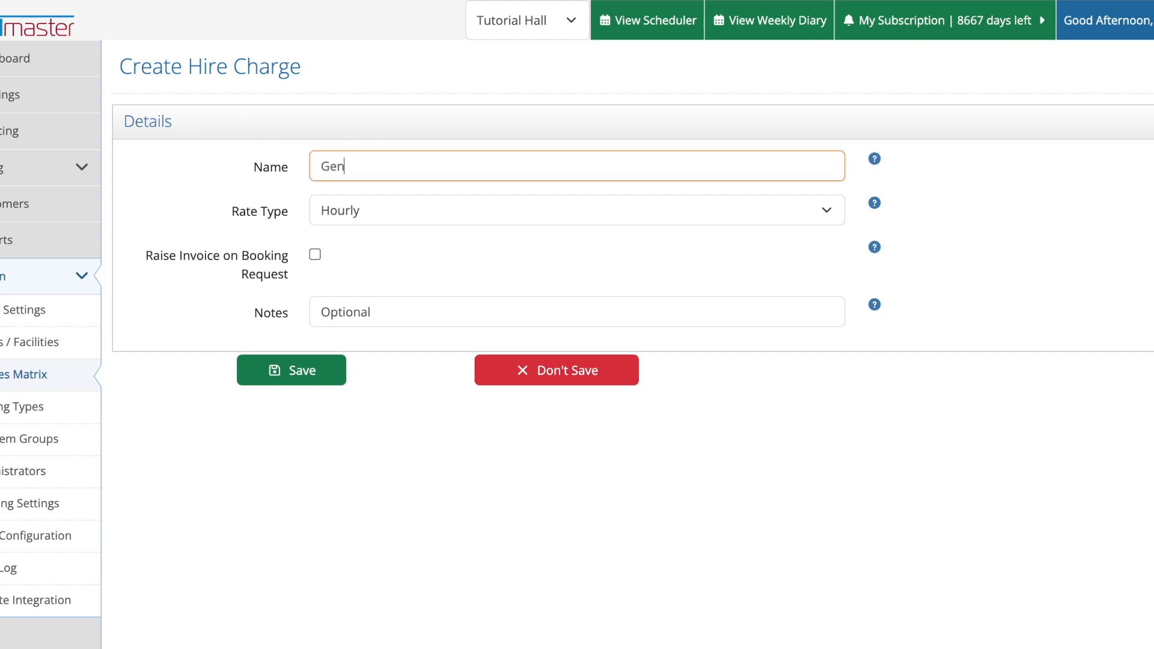
{"action": "type", "text": "eral Public Charge"}
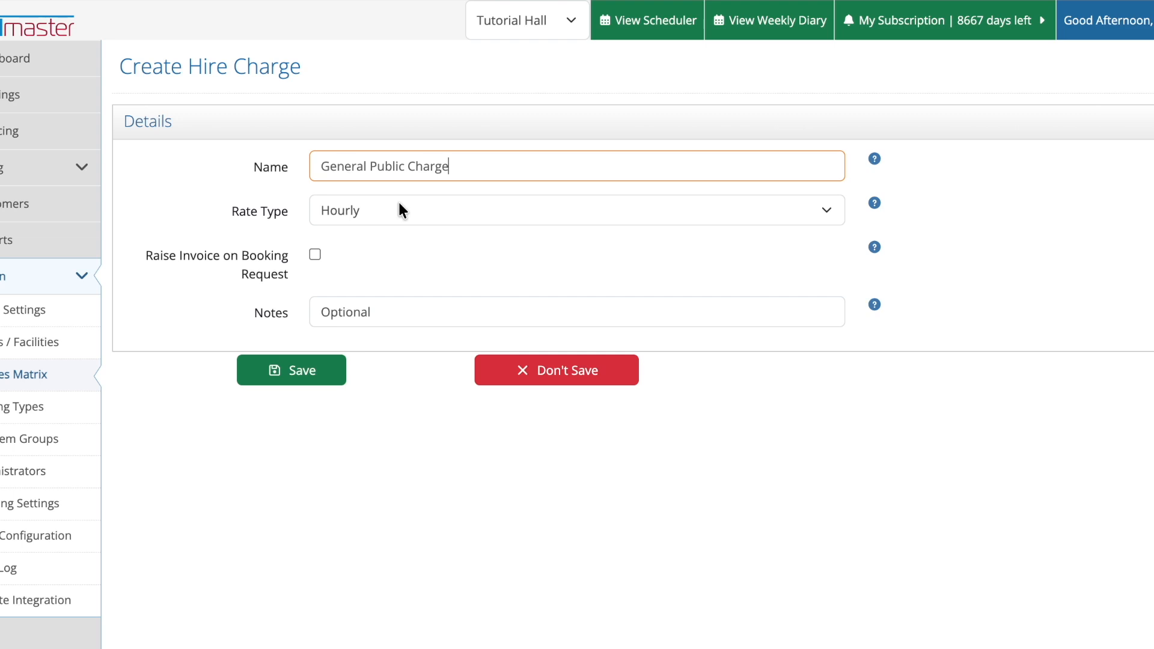
{"action": "left_click", "coordinate": [399, 204]}
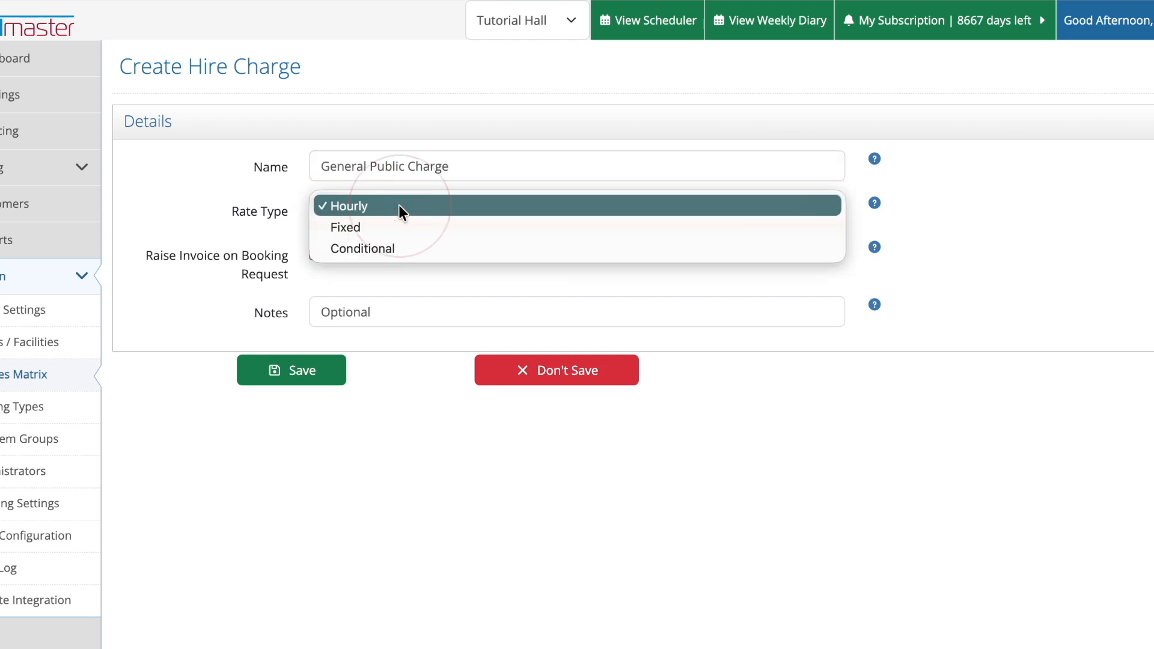
{"action": "left_click", "coordinate": [394, 246]}
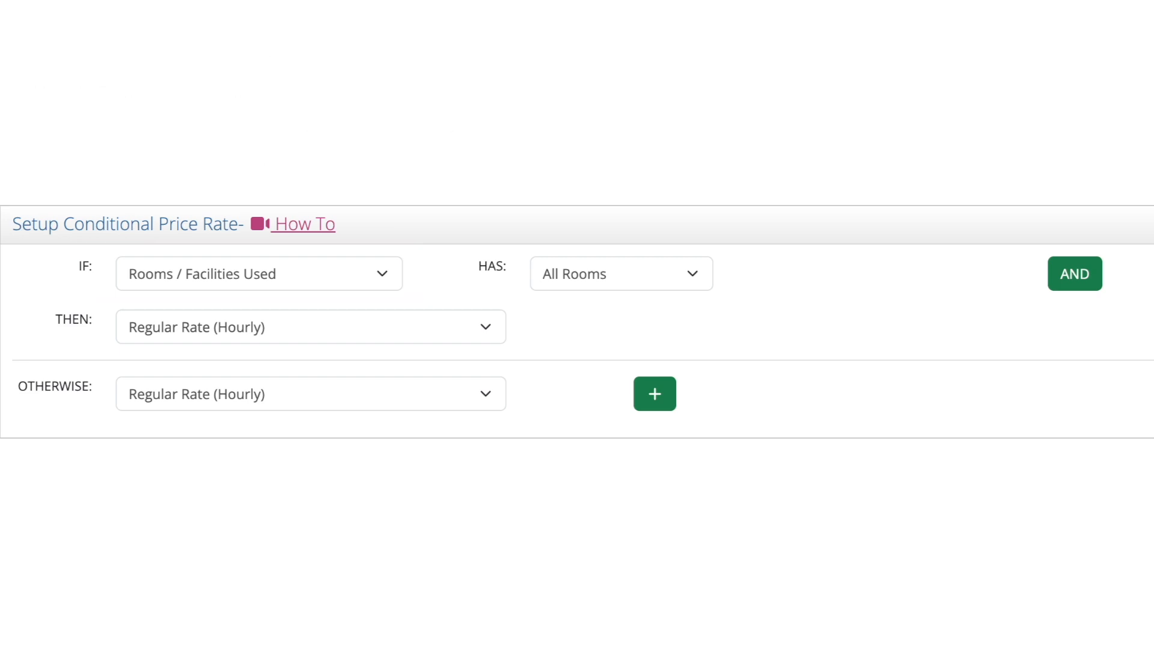
Set the price rate's IF condition to Booking Duration with the More Than comparison
{"action": "left_click", "coordinate": [355, 274]}
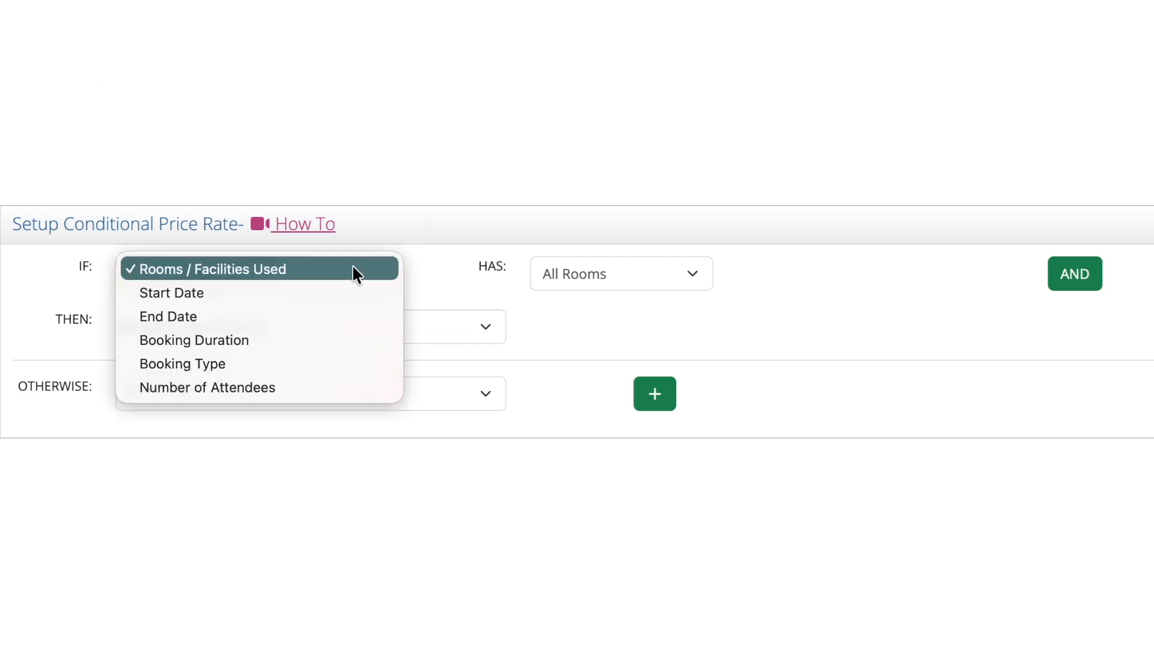
{"action": "left_click", "coordinate": [317, 341]}
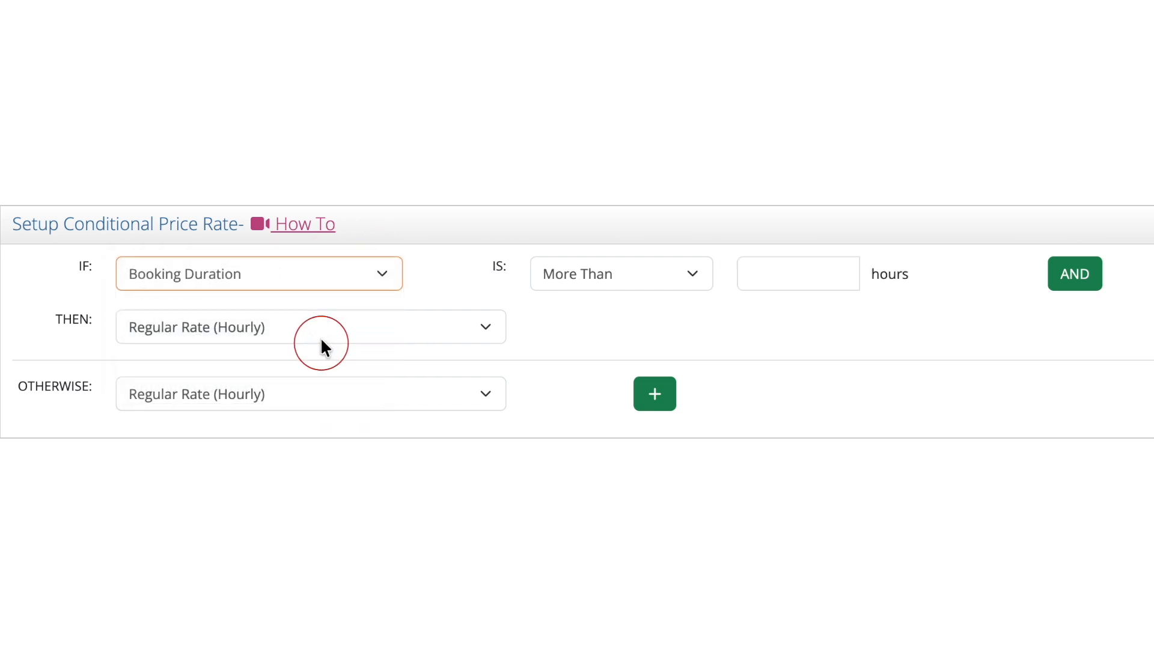
{"action": "left_click", "coordinate": [639, 270]}
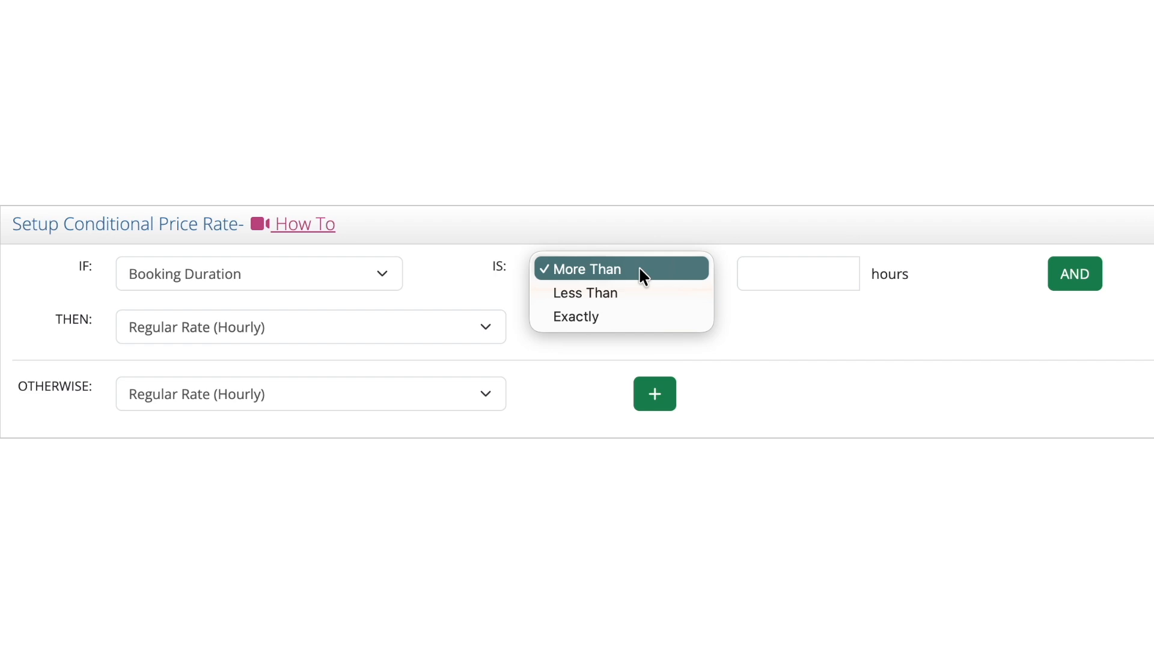
{"action": "left_click", "coordinate": [604, 269]}
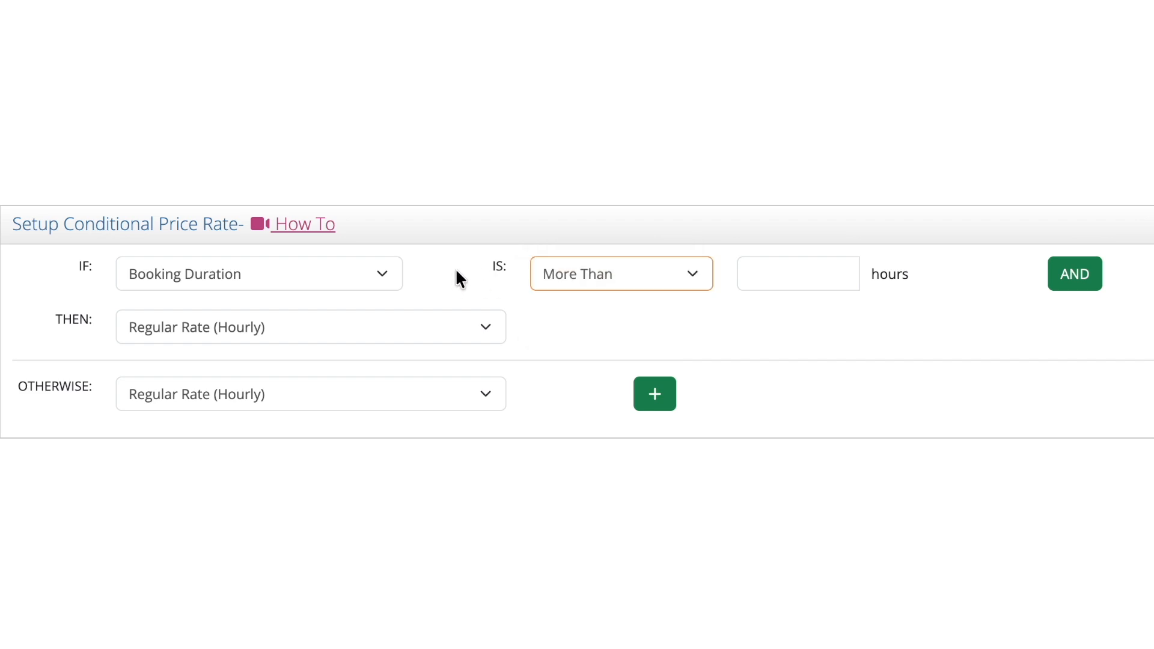
{"action": "left_click", "coordinate": [456, 272]}
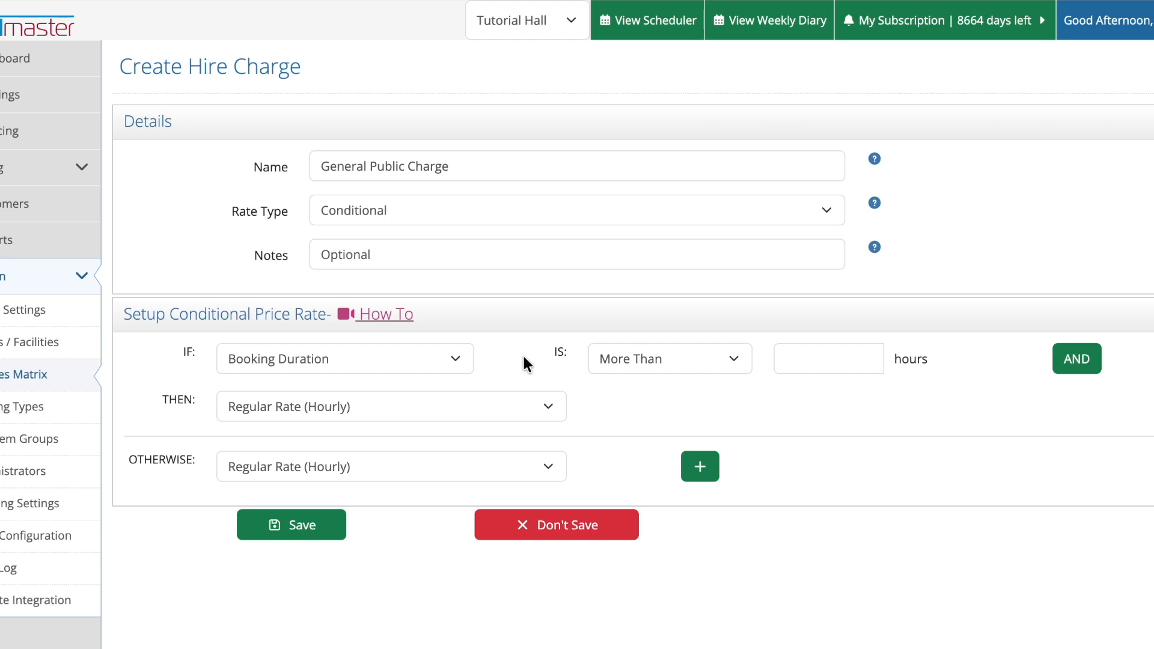
Try reordering an added Otherwise condition above and below the first one, and delete it
{"action": "left_click", "coordinate": [700, 466]}
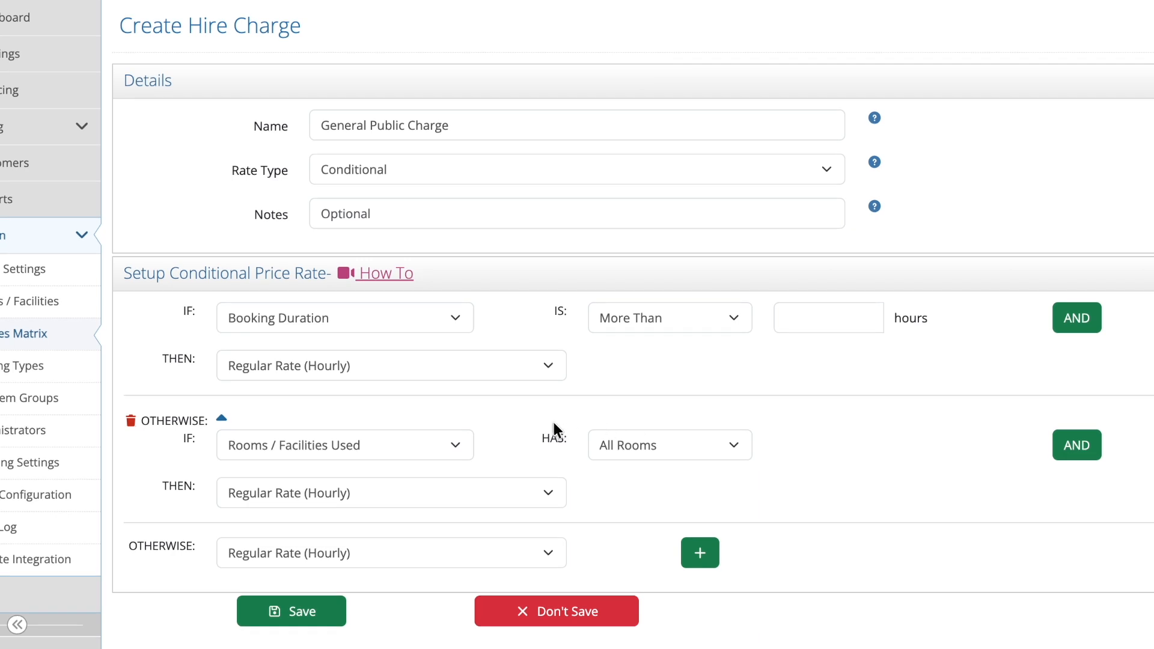
{"action": "left_click", "coordinate": [221, 419]}
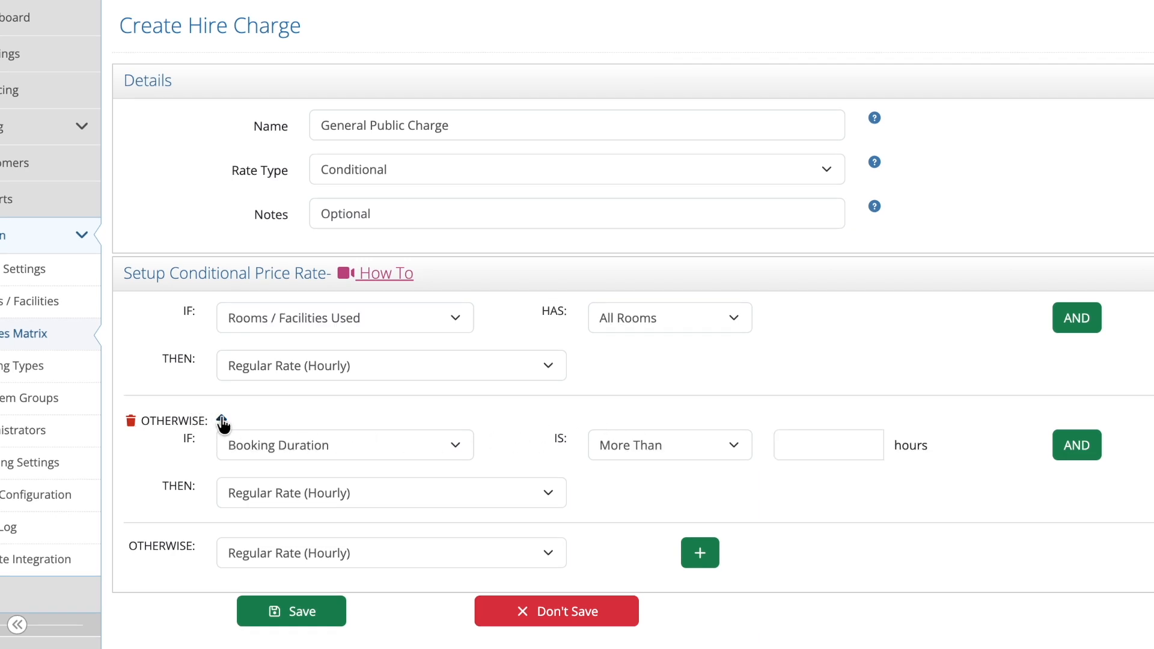
{"action": "left_click", "coordinate": [221, 418]}
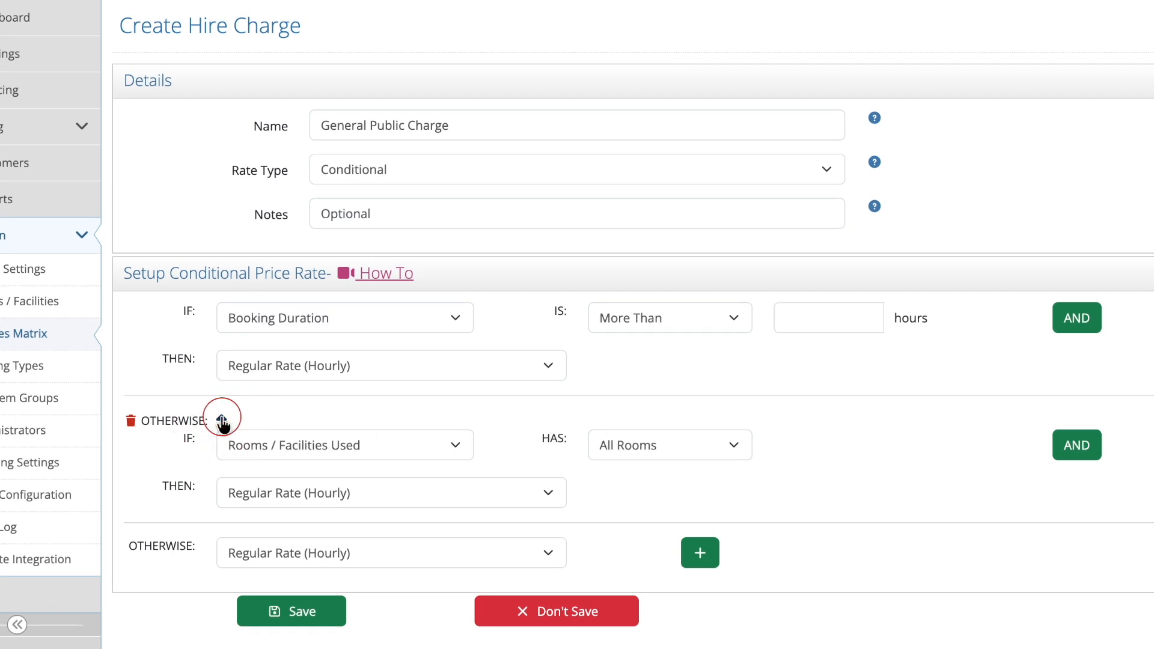
{"action": "left_click", "coordinate": [129, 420]}
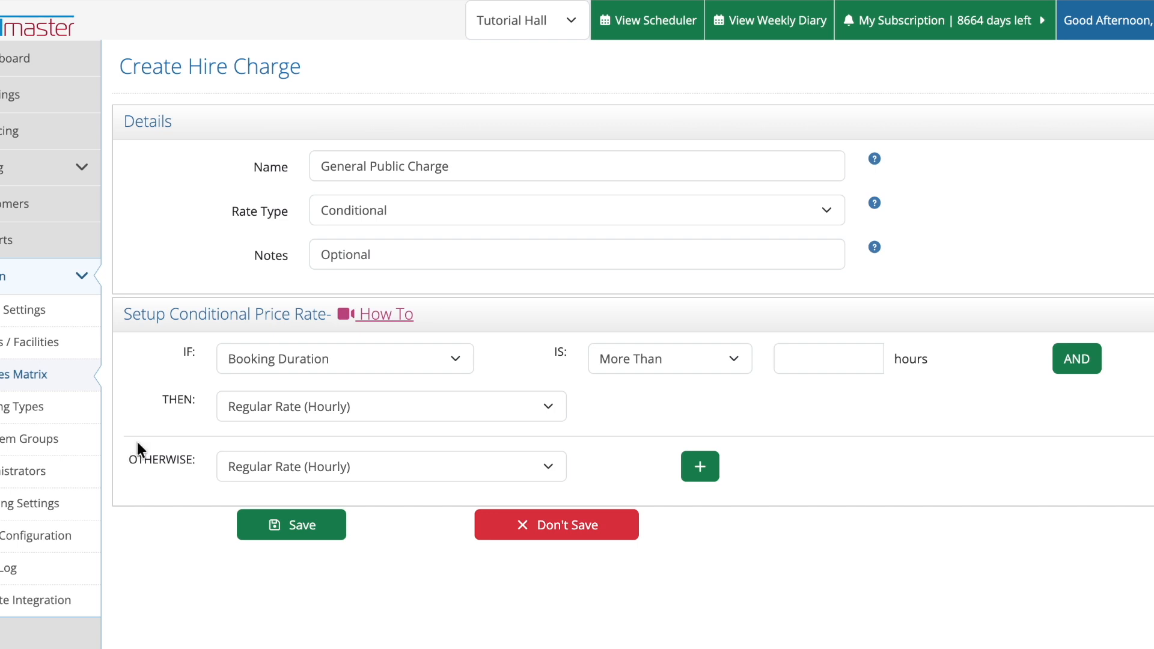
Set the condition so that a Start Date on A Weekend Day uses the Standard Weekend (Hourly) rate
{"action": "left_click", "coordinate": [338, 358]}
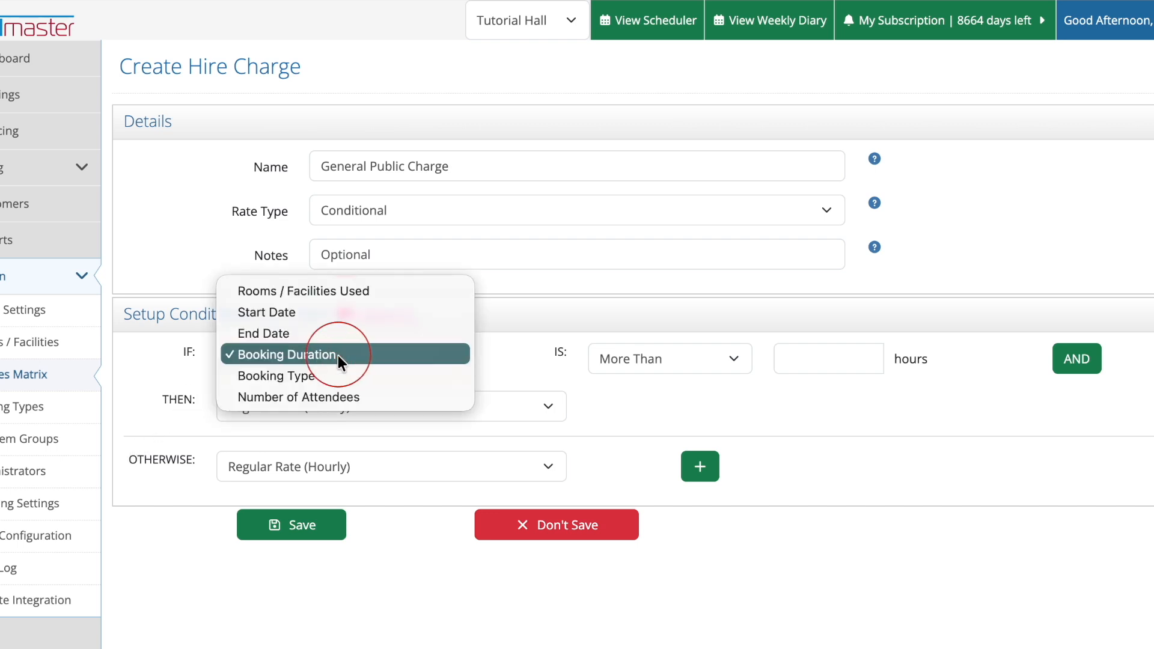
{"action": "left_click", "coordinate": [331, 312]}
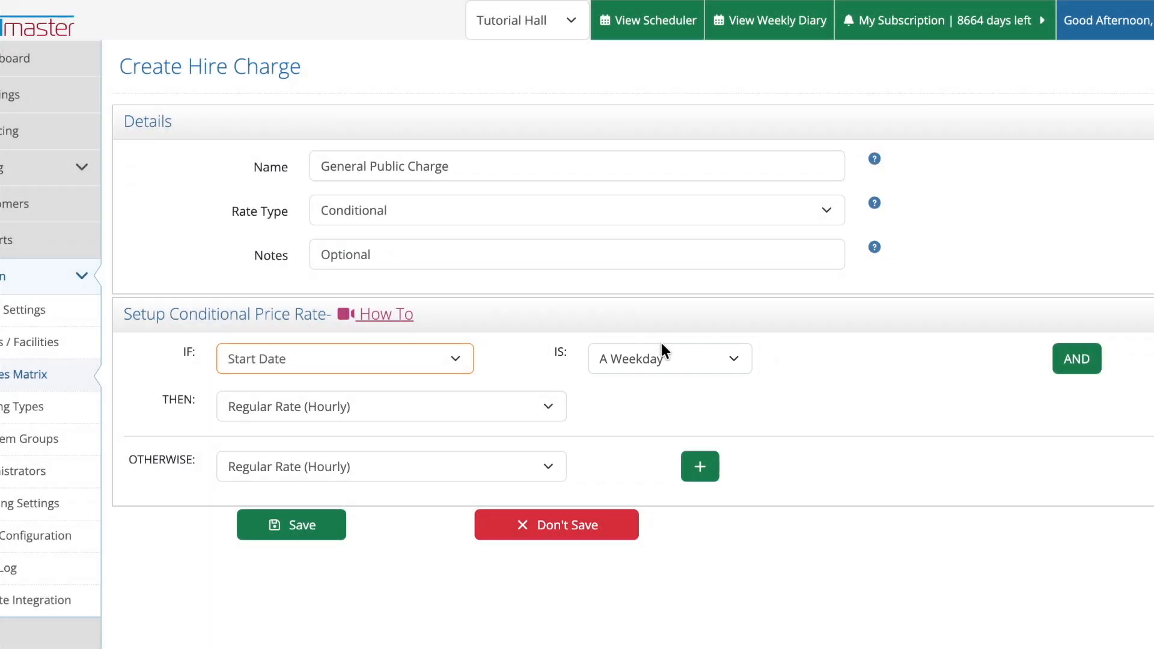
{"action": "left_click", "coordinate": [665, 357]}
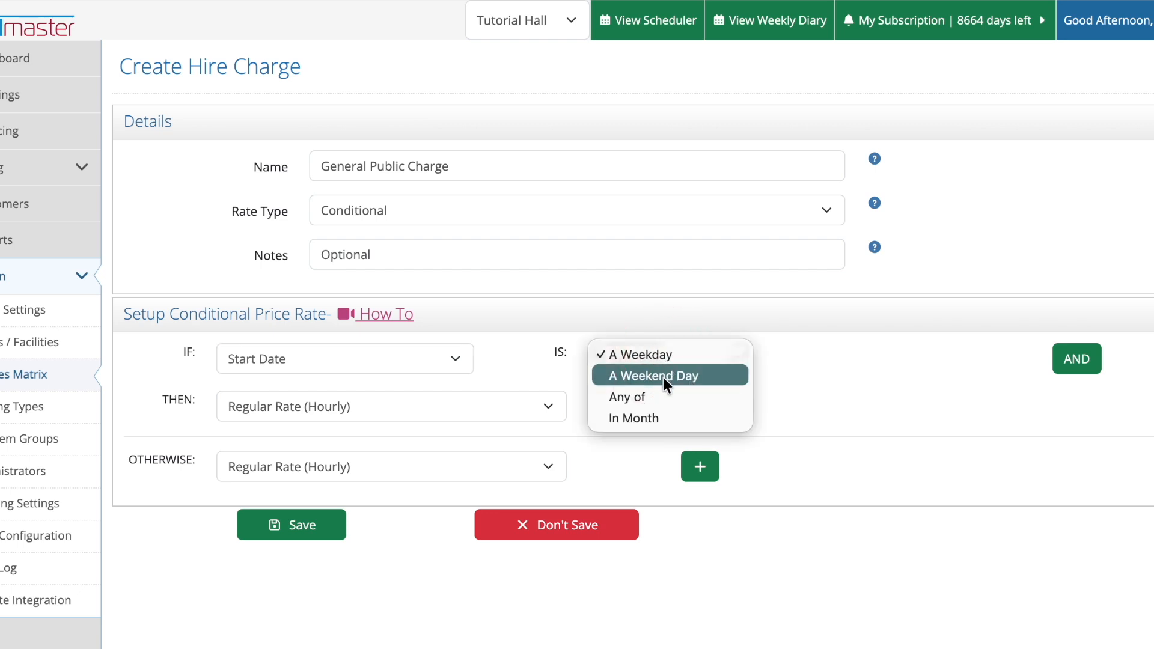
{"action": "left_click", "coordinate": [662, 377]}
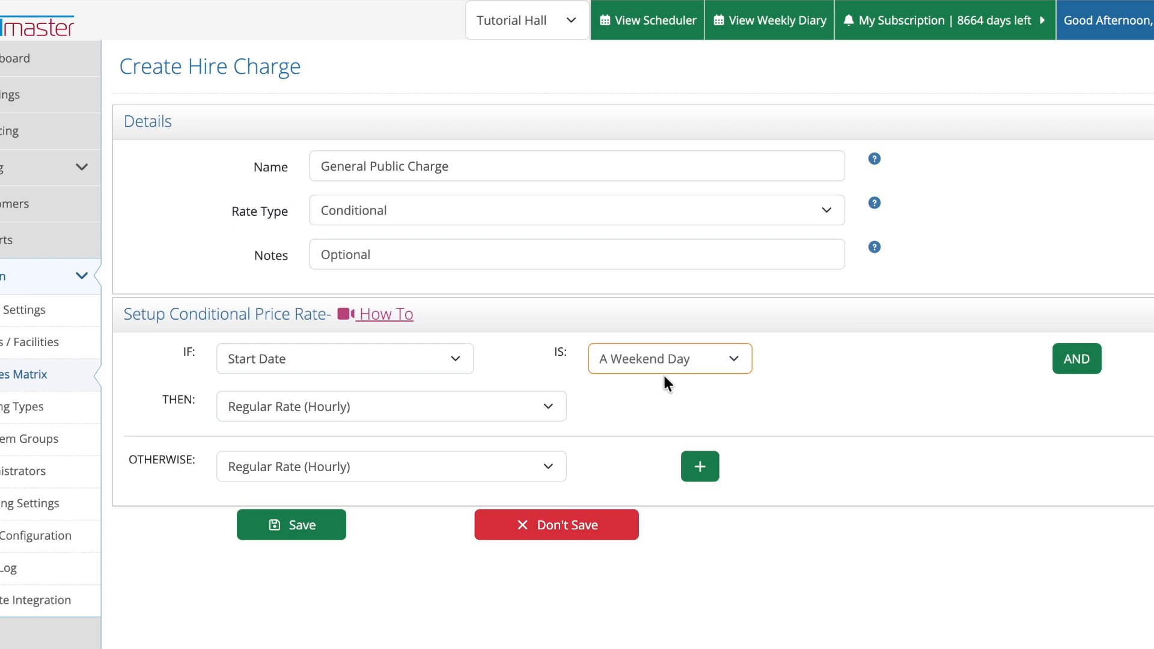
{"action": "left_click", "coordinate": [527, 405]}
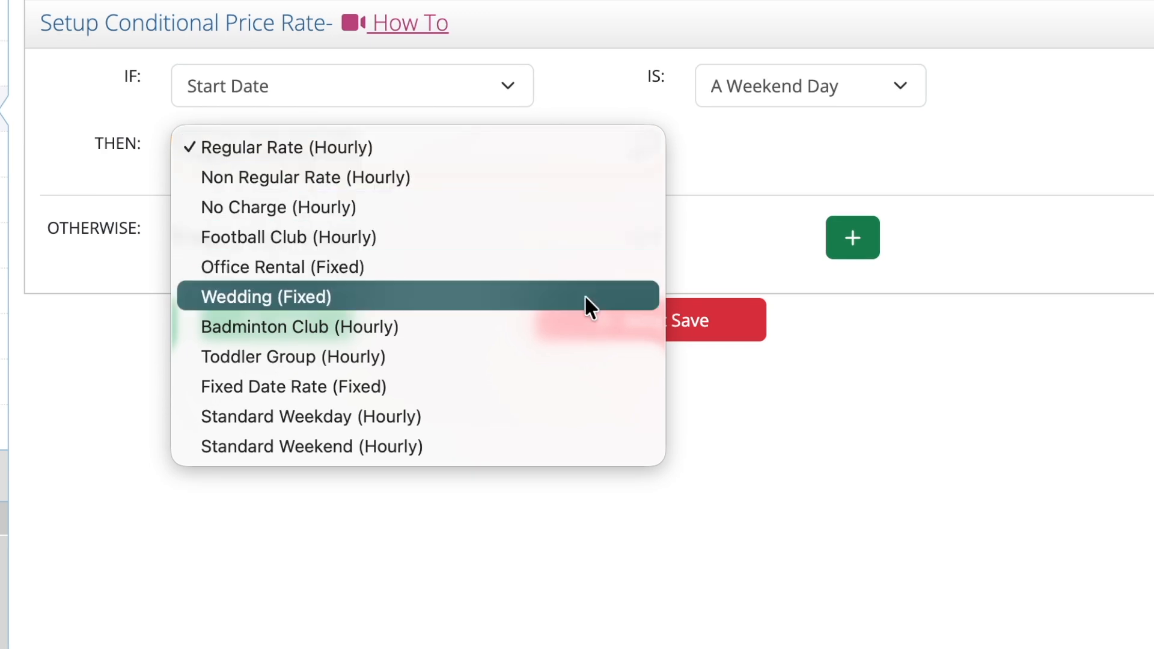
{"action": "left_click", "coordinate": [533, 445]}
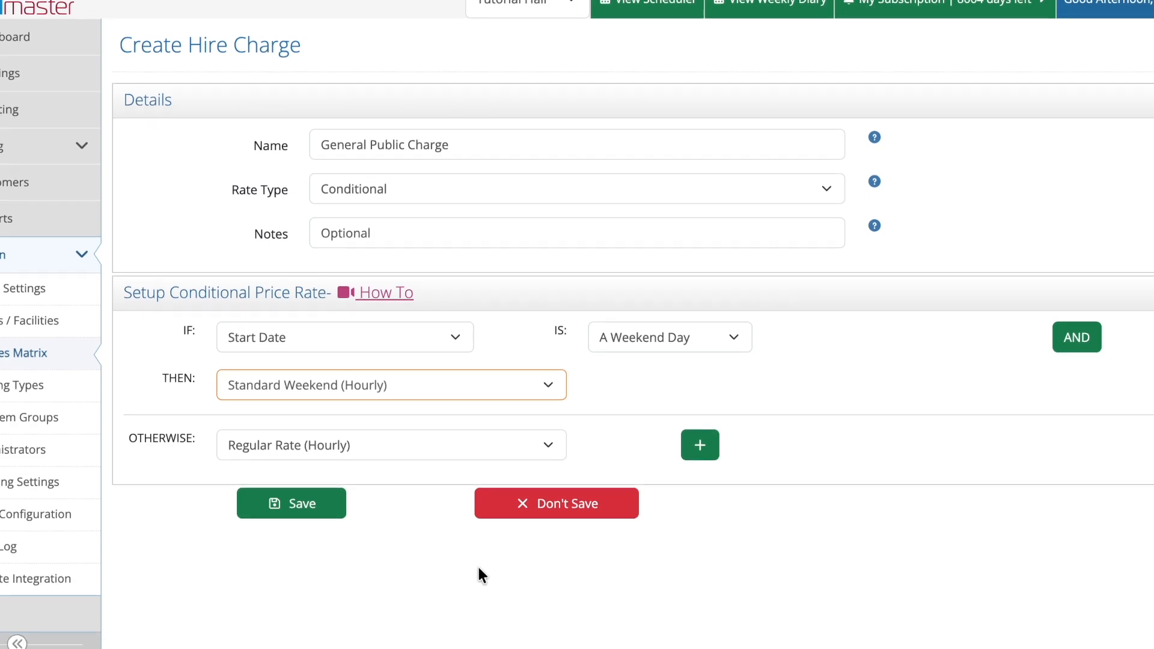
Set the Otherwise rate to Standard Weekday (Hourly) and save the hire charge
{"action": "left_click", "coordinate": [488, 414]}
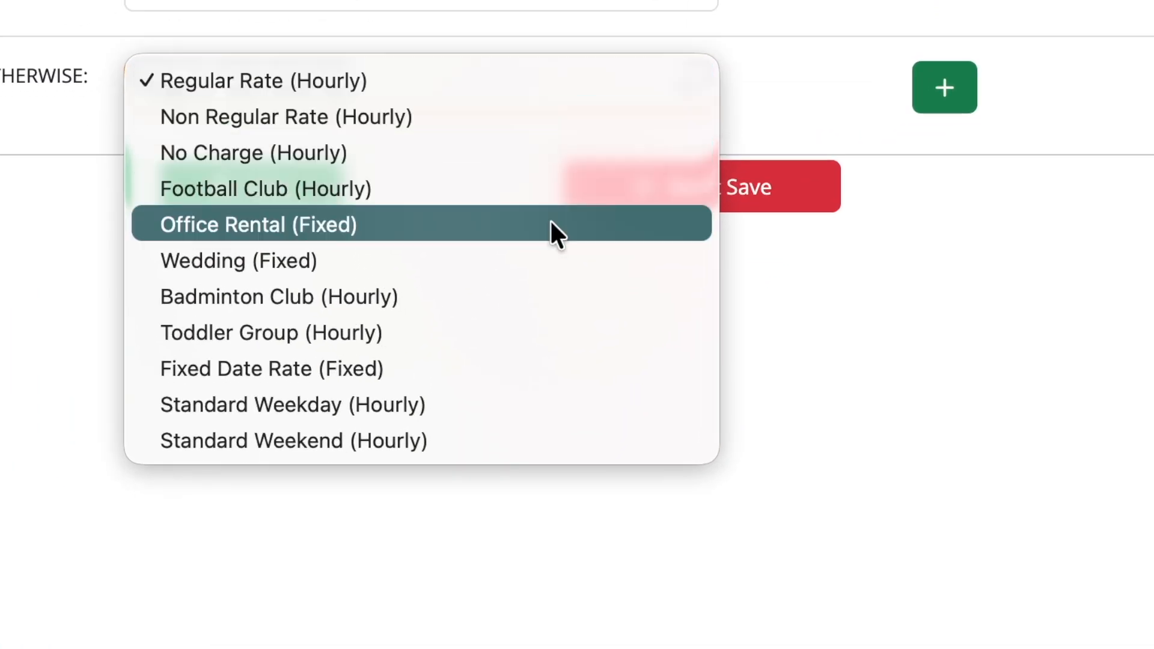
{"action": "left_click", "coordinate": [495, 392]}
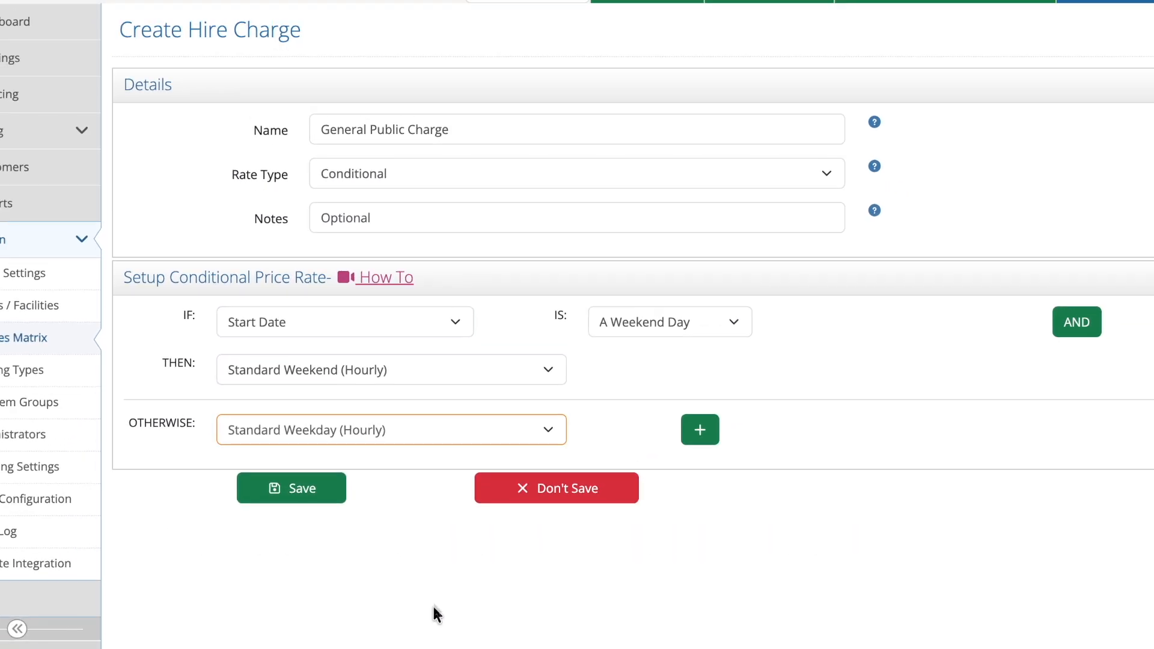
{"action": "left_click", "coordinate": [296, 487]}
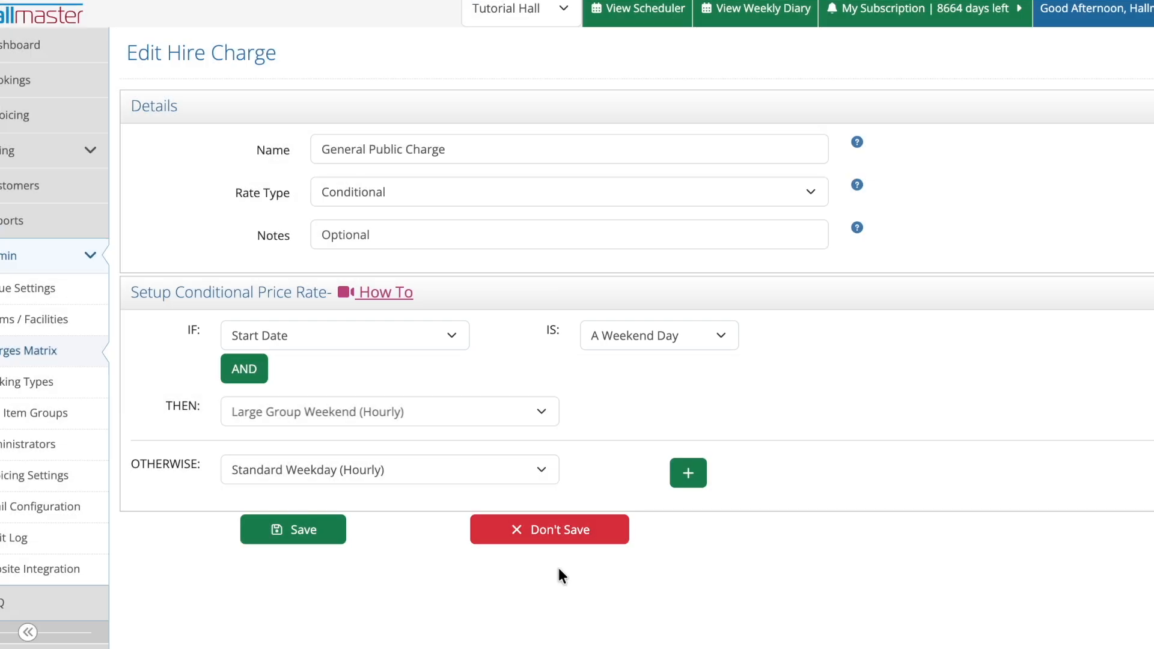
Add an AND condition to the weekend rule requiring Number of Attendees to be More Than 20 people
{"action": "left_click", "coordinate": [249, 368]}
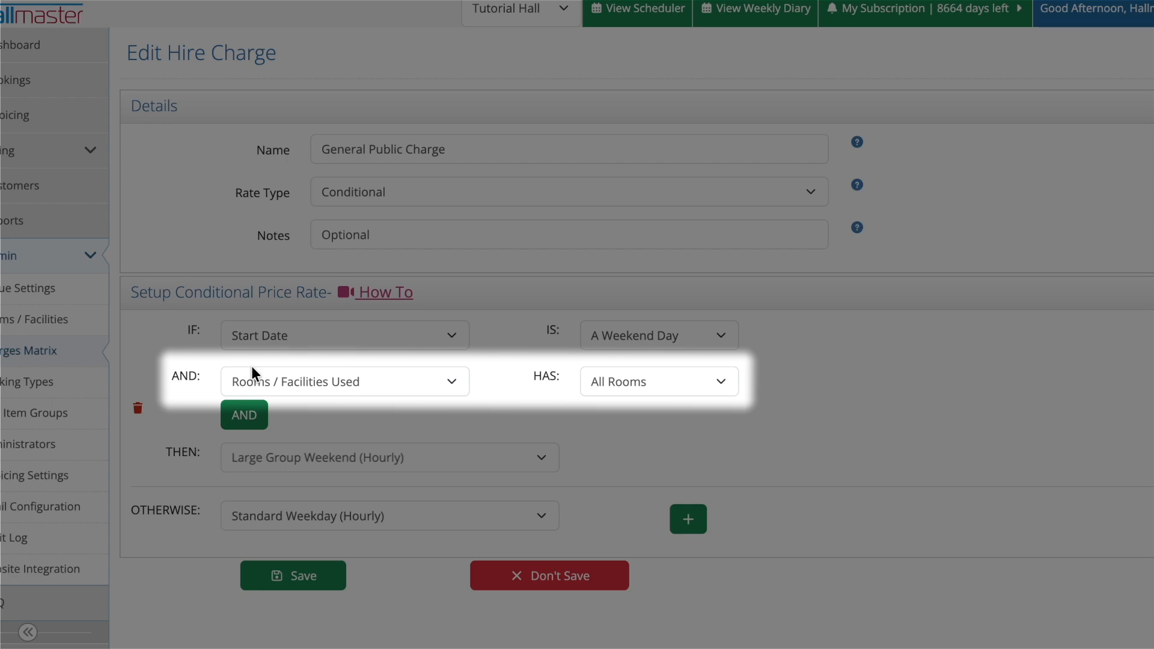
{"action": "left_click", "coordinate": [297, 382]}
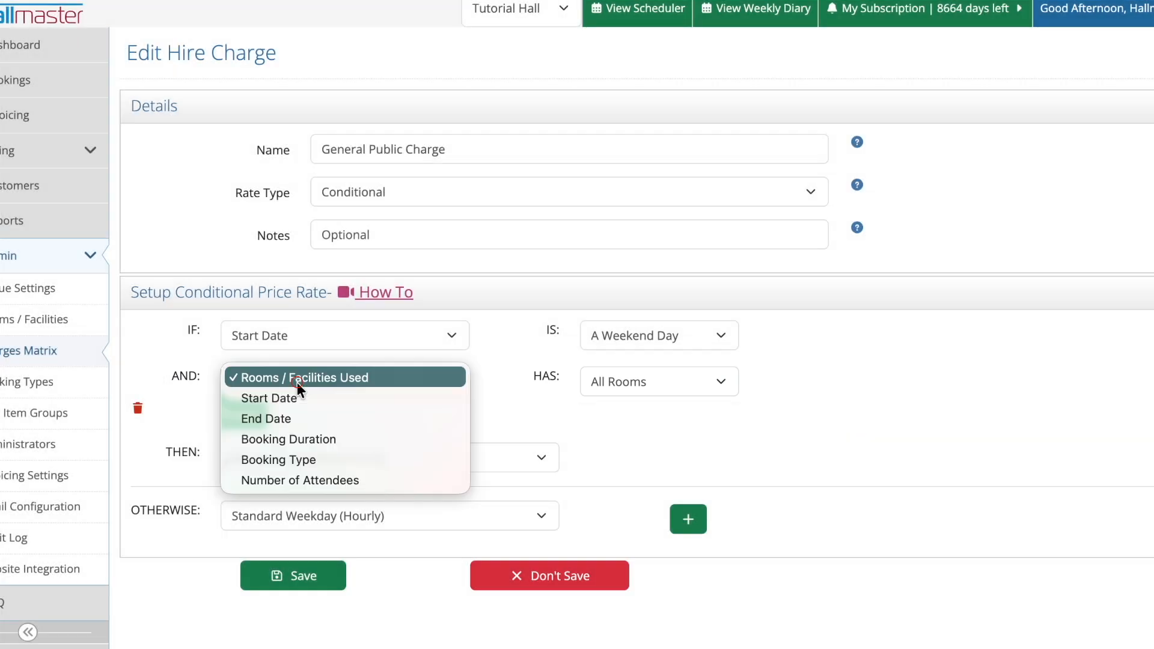
{"action": "left_click", "coordinate": [293, 476]}
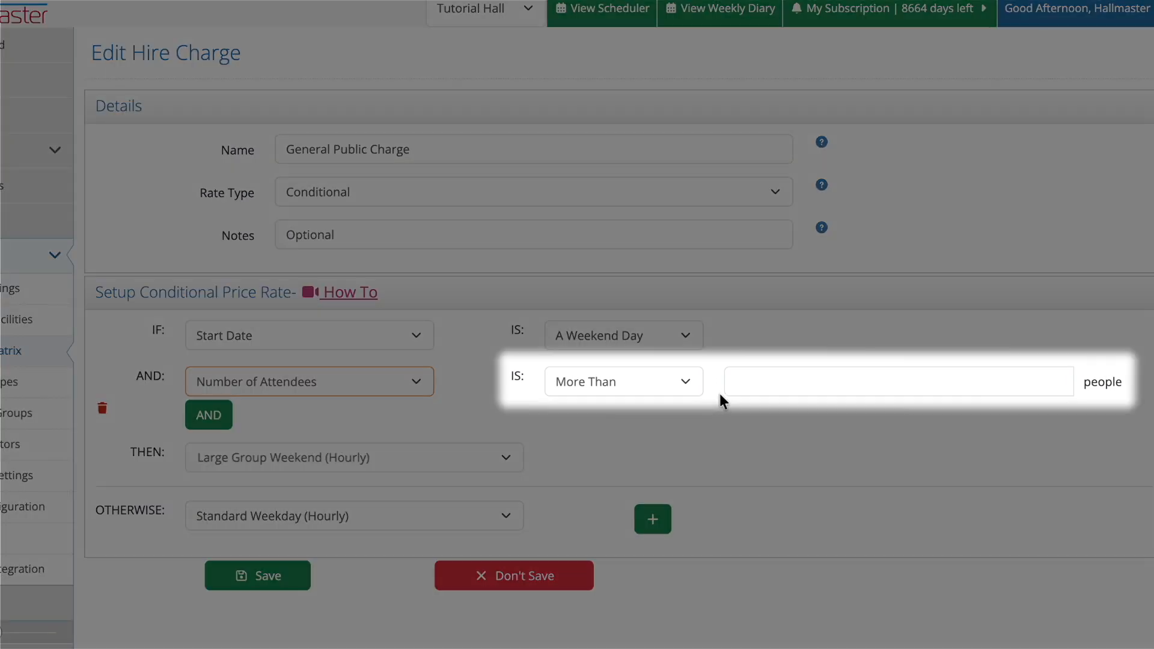
{"action": "left_click", "coordinate": [760, 381]}
{"action": "type", "text": "20"}
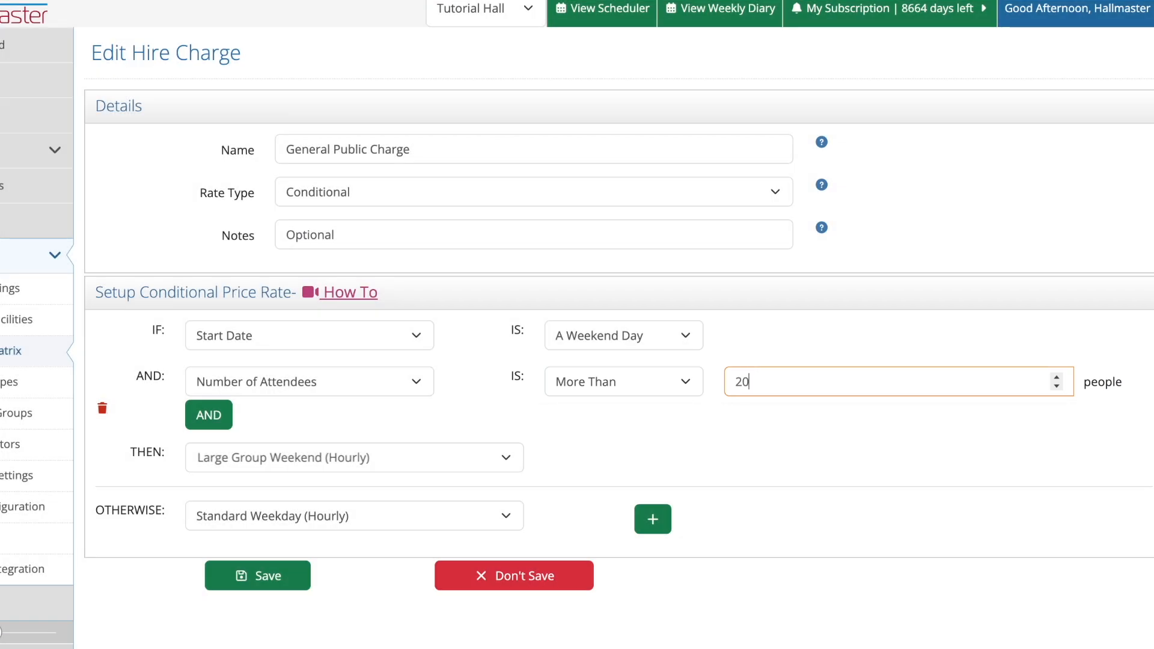
{"action": "left_click", "coordinate": [727, 407]}
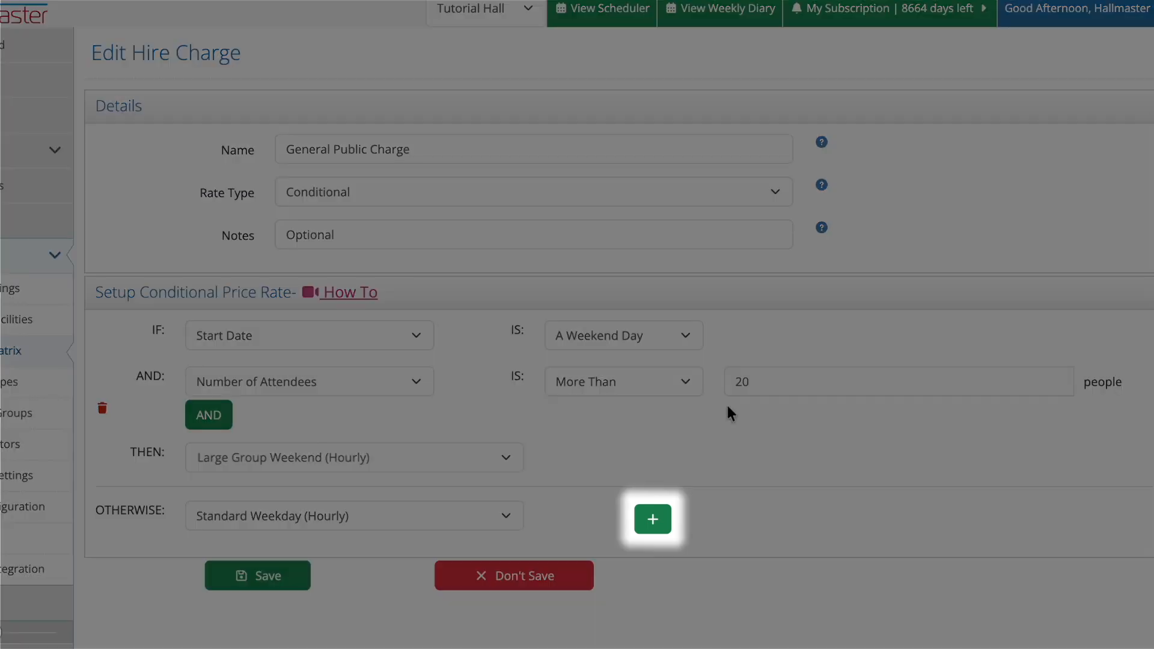
Add an Otherwise rule below the large weekend group rule and base its condition on Start Date being A Weekday
{"action": "left_click", "coordinate": [653, 519]}
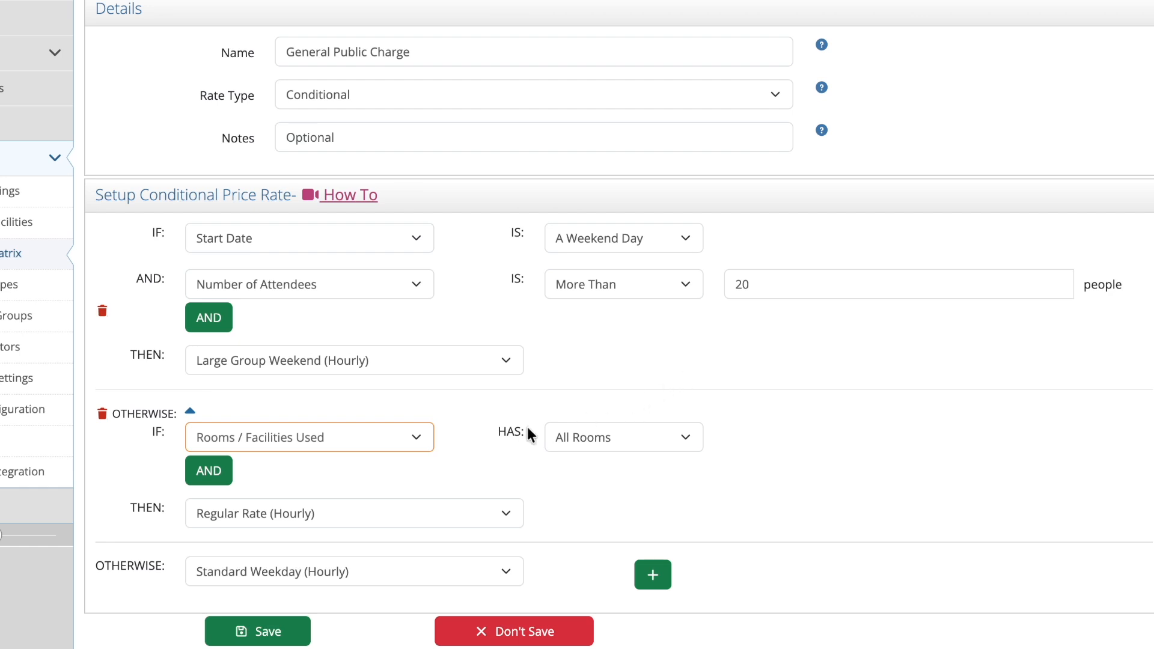
{"action": "left_click", "coordinate": [400, 437]}
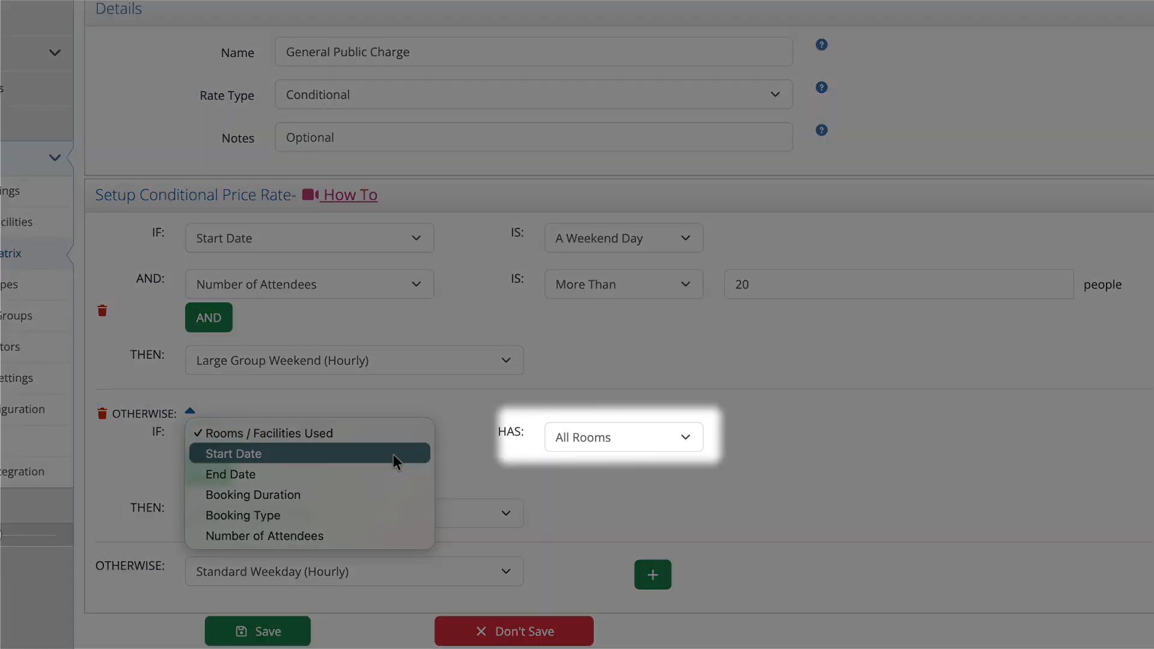
{"action": "left_click", "coordinate": [393, 455]}
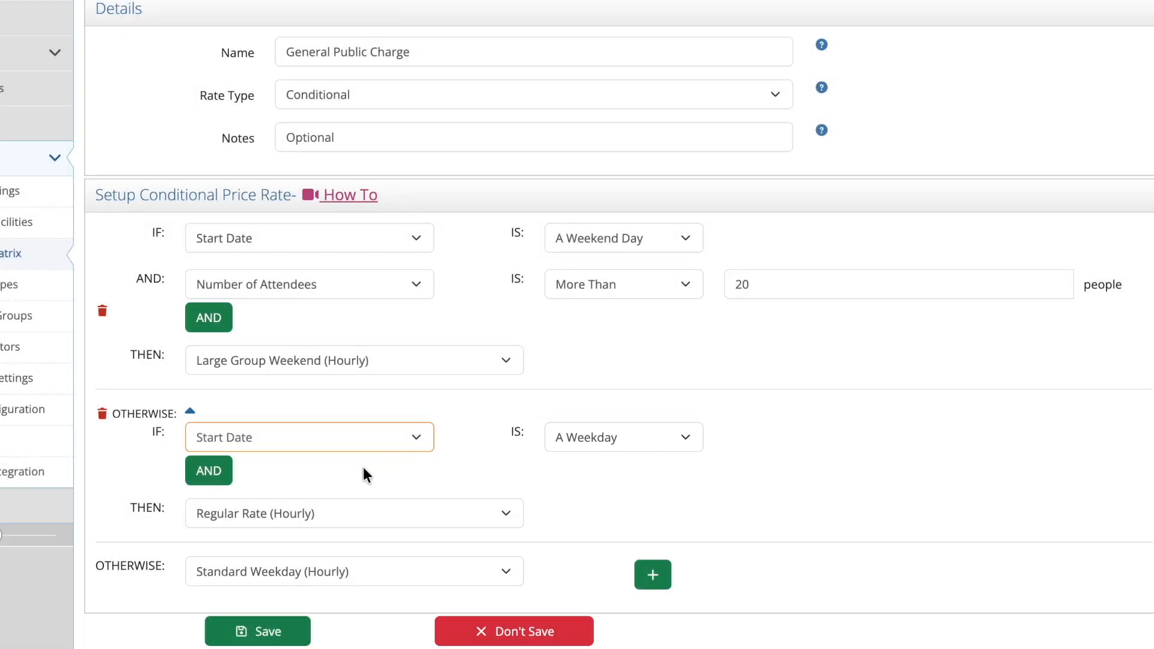
Add an AND condition to the weekday rule requiring Number of Attendees to be More Than 20 people
{"action": "left_click", "coordinate": [209, 470]}
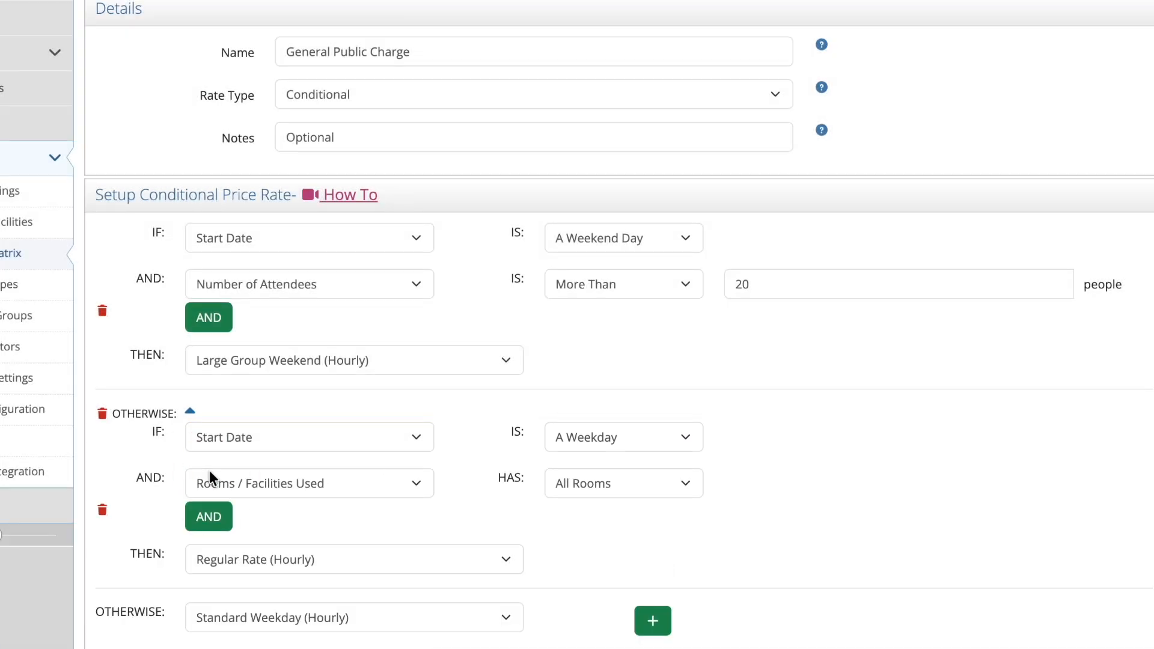
{"action": "left_click", "coordinate": [249, 477]}
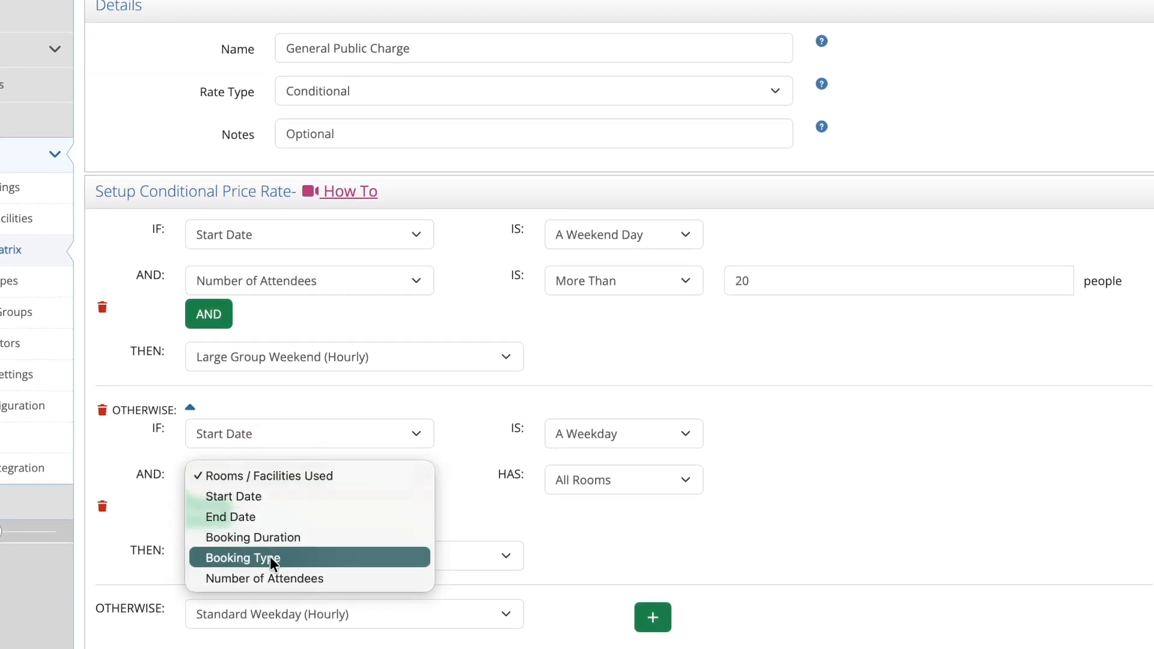
{"action": "left_click", "coordinate": [273, 579]}
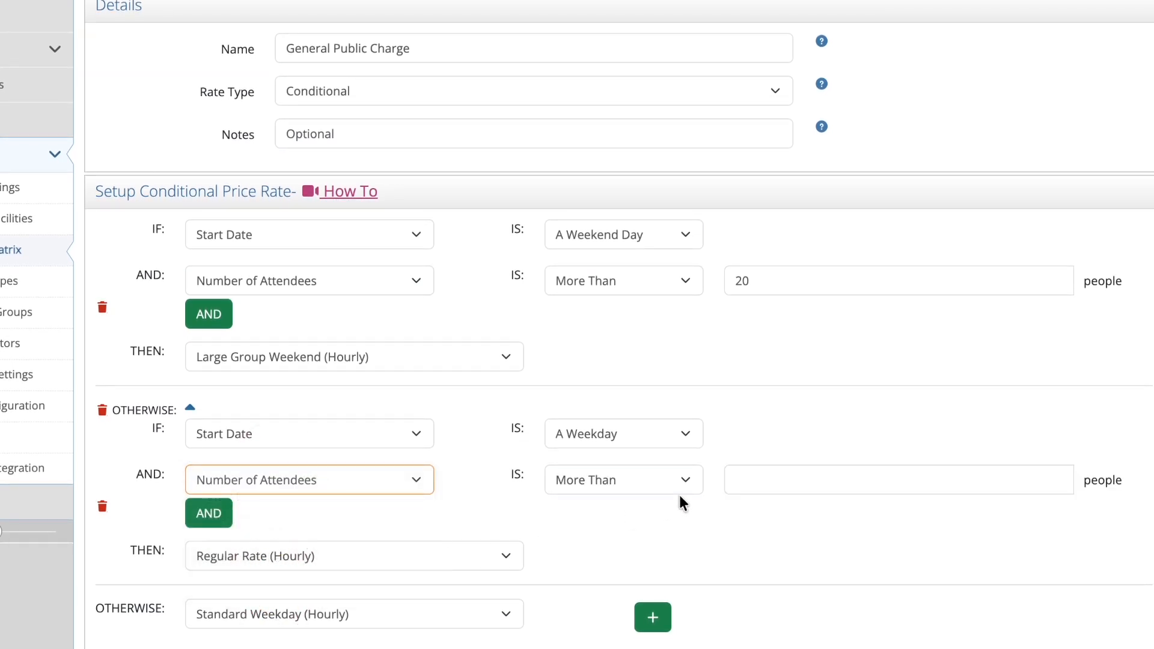
{"action": "left_click", "coordinate": [745, 470]}
{"action": "type", "text": "20"}
{"action": "left_click", "coordinate": [705, 515]}
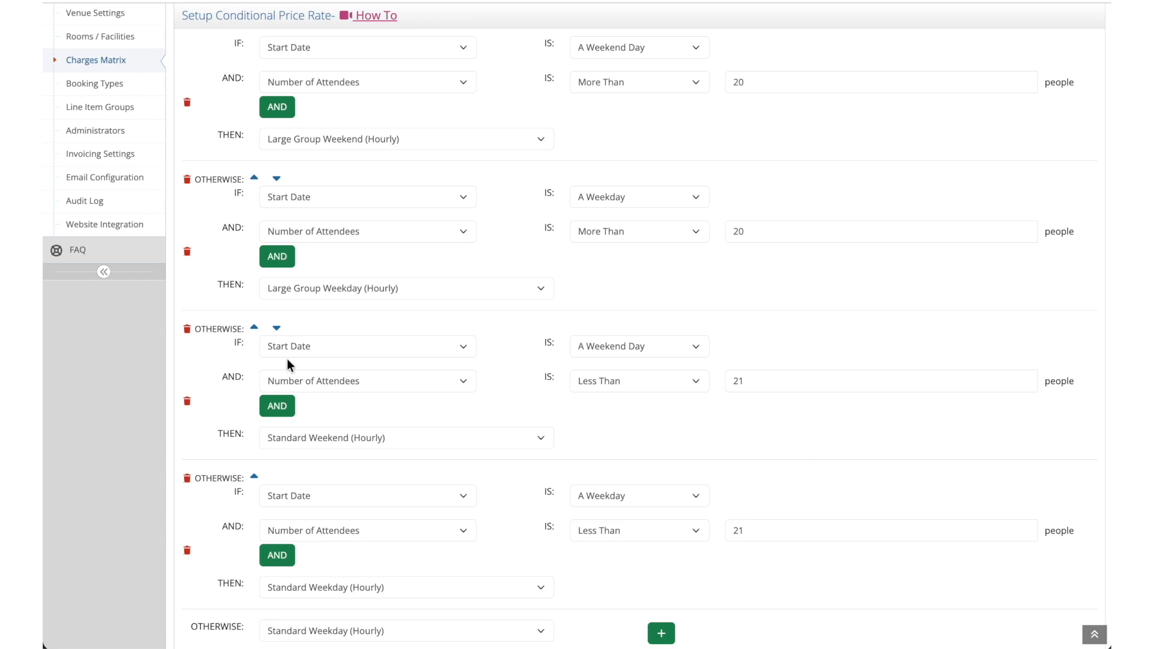
Remove the Less Than 21 attendees condition from the Standard Weekend rule and delete the Otherwise rule for weekdays with less than 21 attendees
{"action": "left_click", "coordinate": [188, 401]}
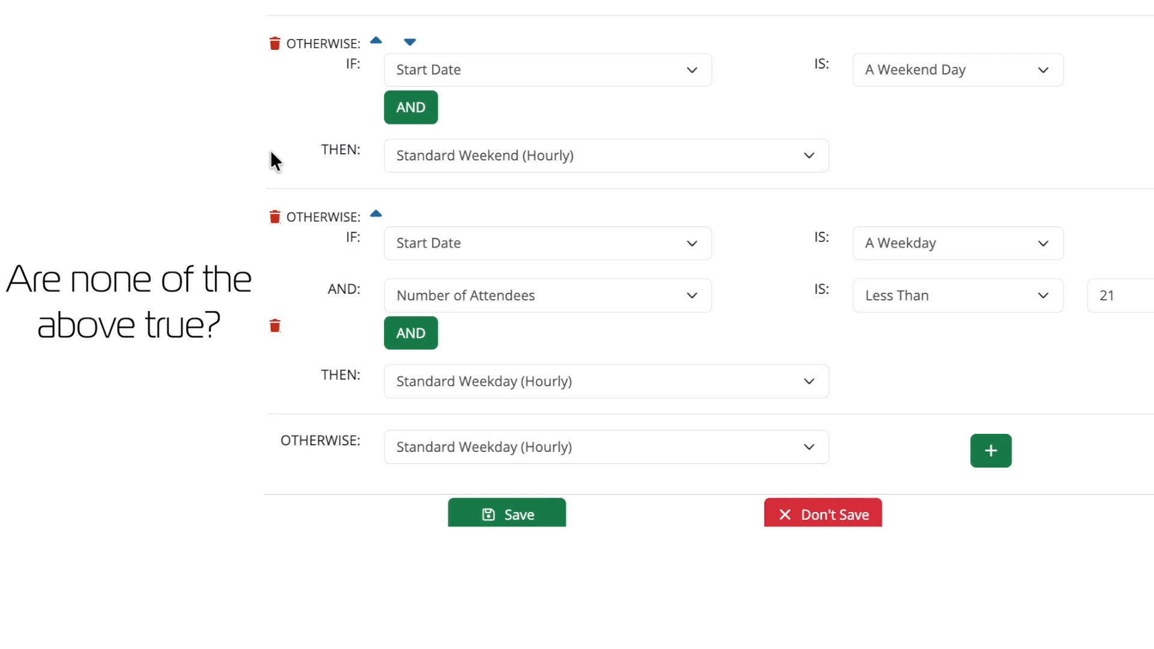
{"action": "left_click", "coordinate": [275, 217]}
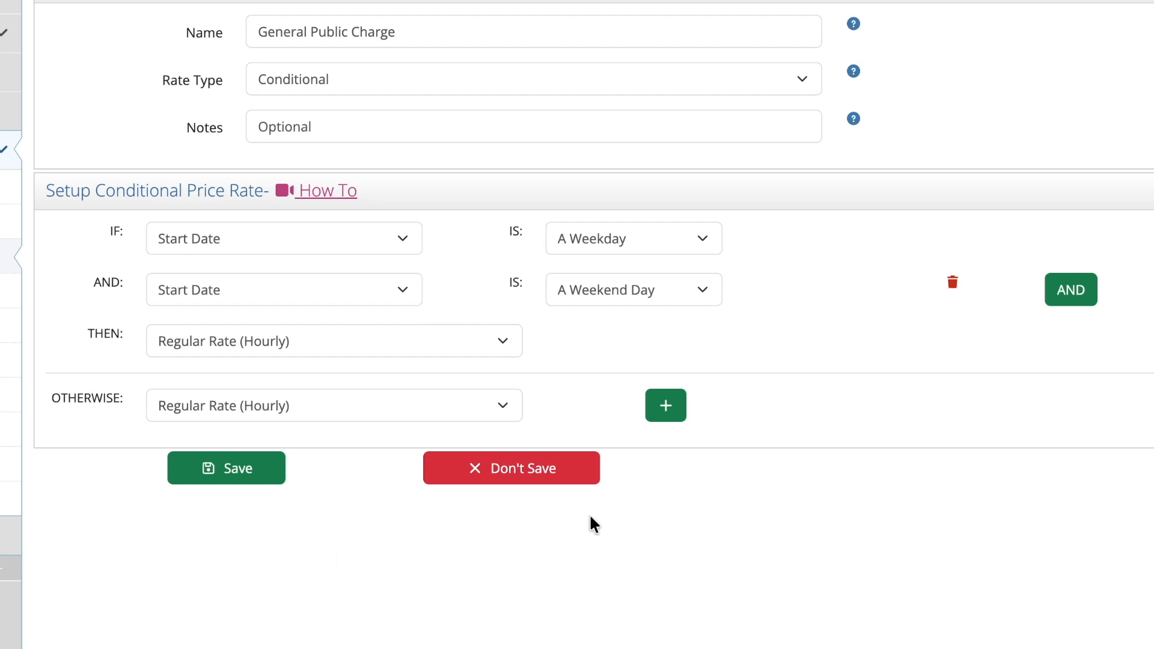
Delete the contradictory AND condition for A Weekend Day from the weekday Start Date rule
{"action": "left_click", "coordinate": [954, 285]}
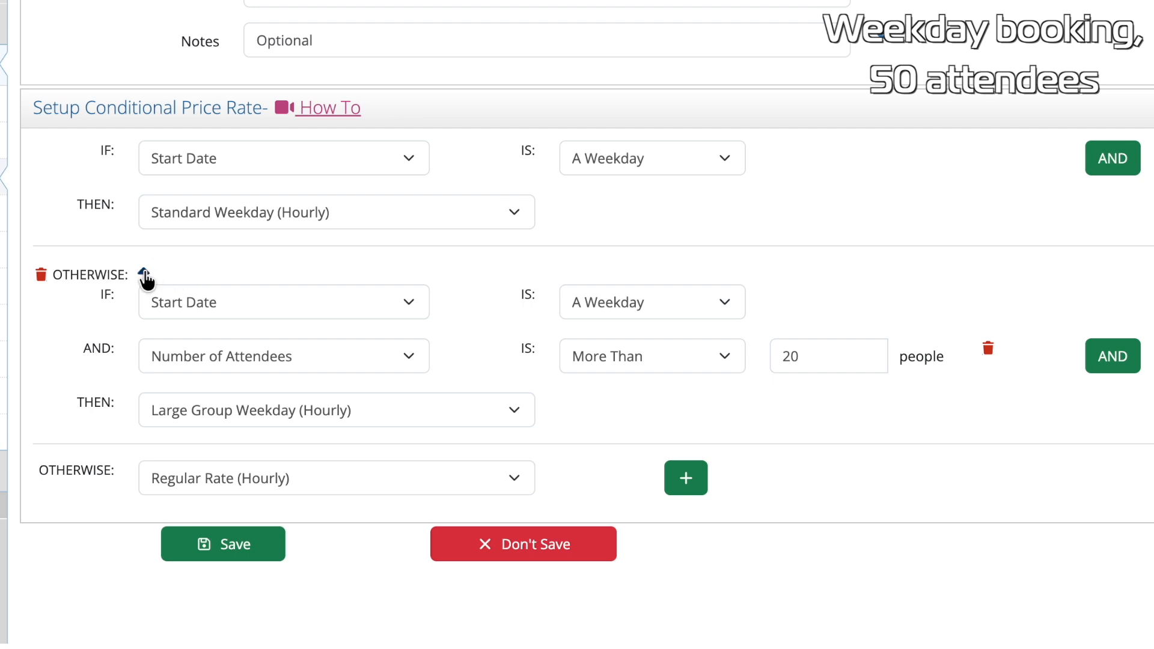
Move the Large Group Weekday (Hourly) rule above the Standard Weekday (Hourly) rule and save the hire charge
{"action": "left_click", "coordinate": [144, 272]}
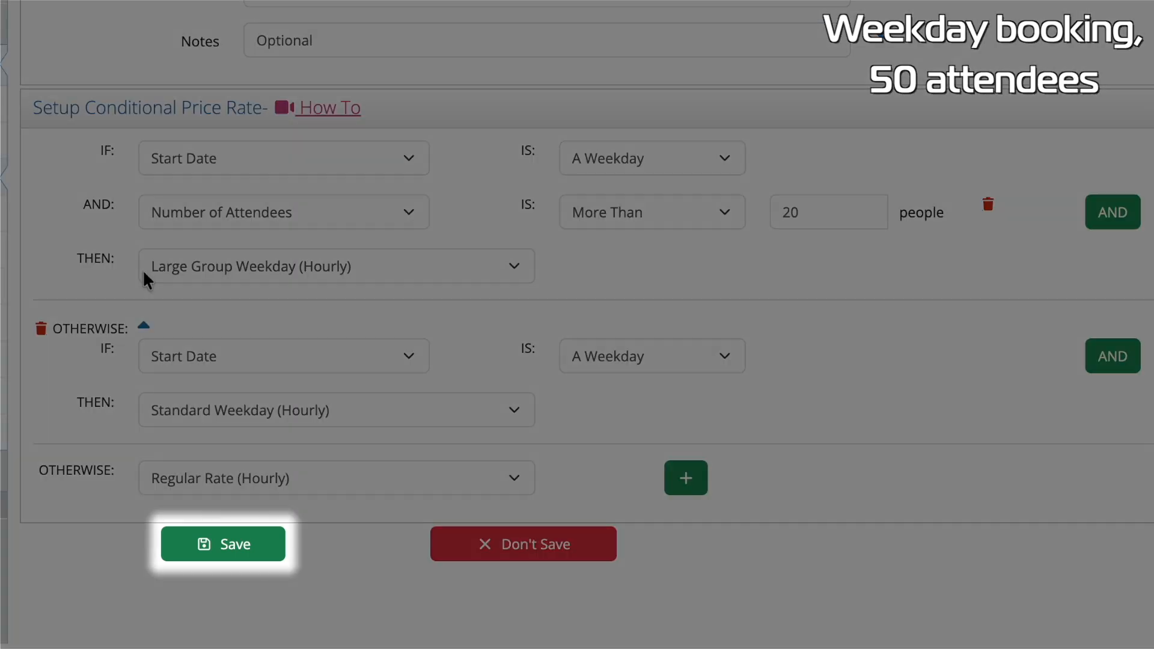
{"action": "left_click", "coordinate": [226, 546]}
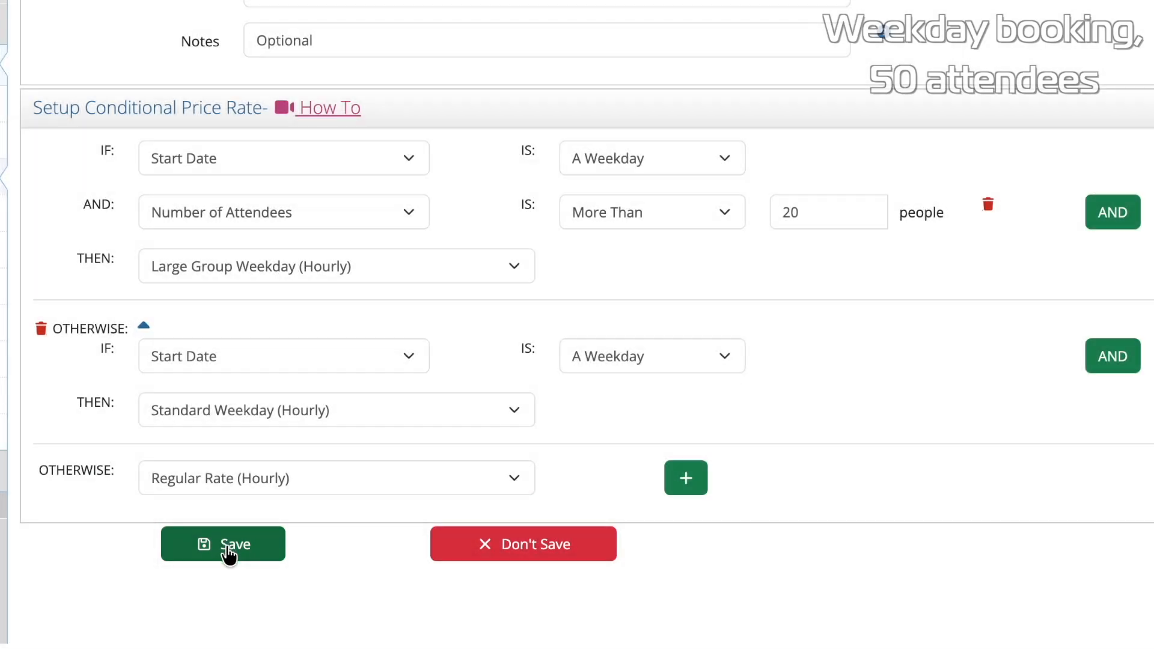
Assign the marker in the hire charges list to Standard Public Charge - Conditional
{"action": "scroll", "coordinate": [225, 544], "scroll_direction": "down", "scroll_amount": 3}
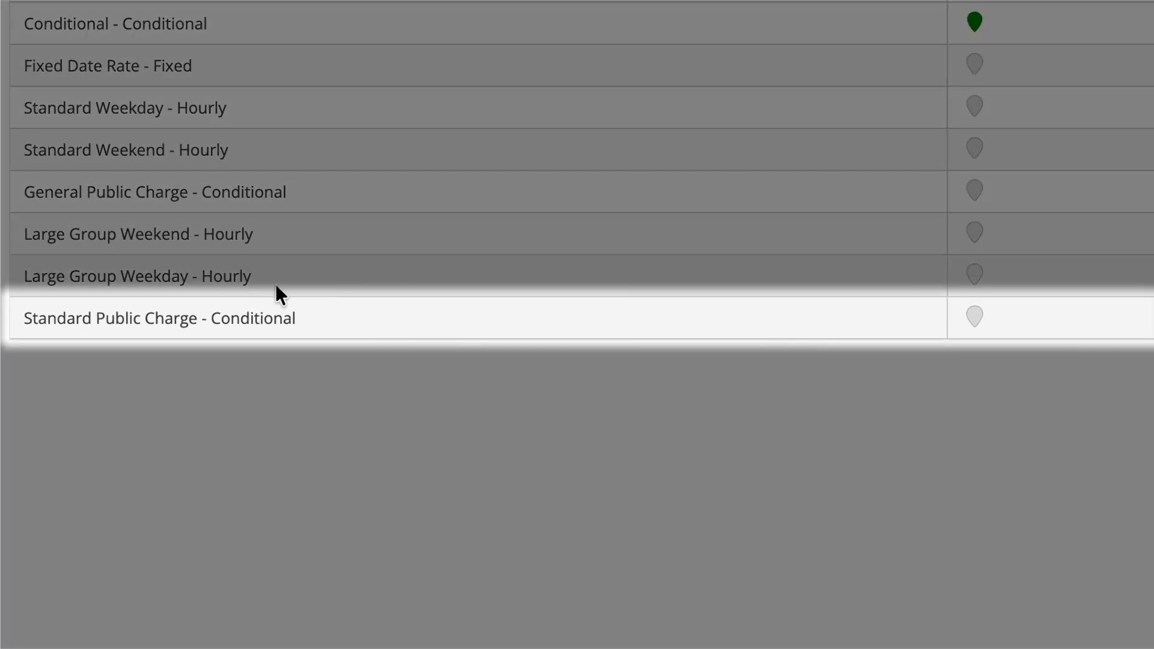
{"action": "left_click", "coordinate": [975, 316]}
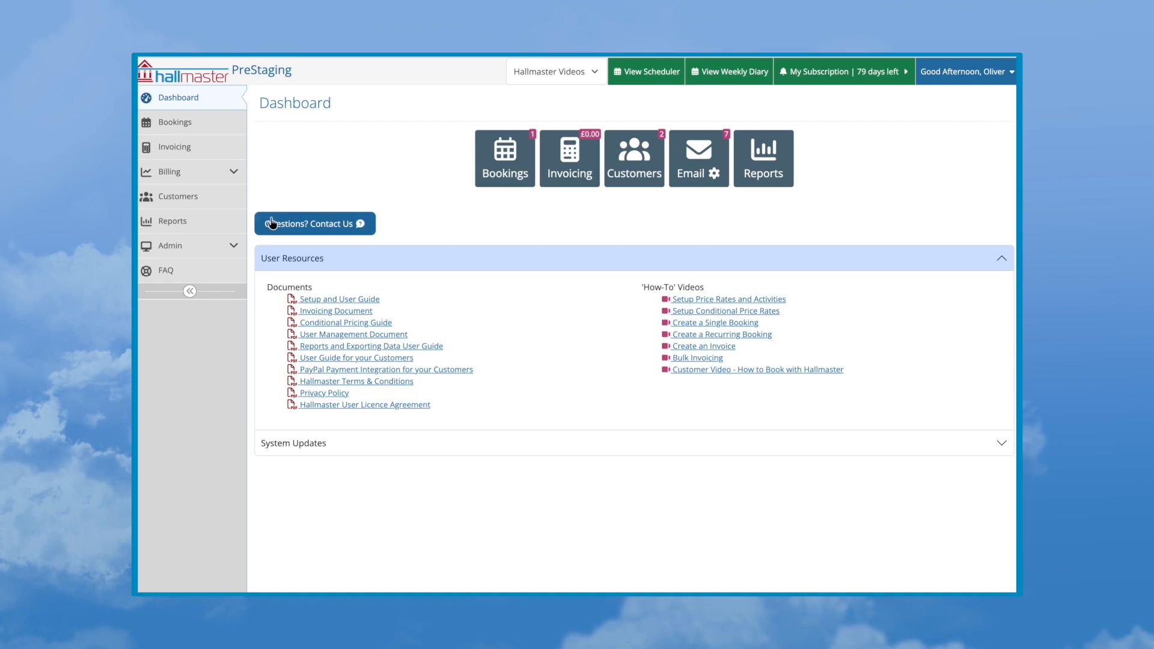
Open the support contact window from the dashboard and browse its Resources/FAQ content
{"action": "left_click", "coordinate": [261, 215]}
{"action": "scroll", "coordinate": [260, 214], "scroll_direction": "down", "scroll_amount": 20}
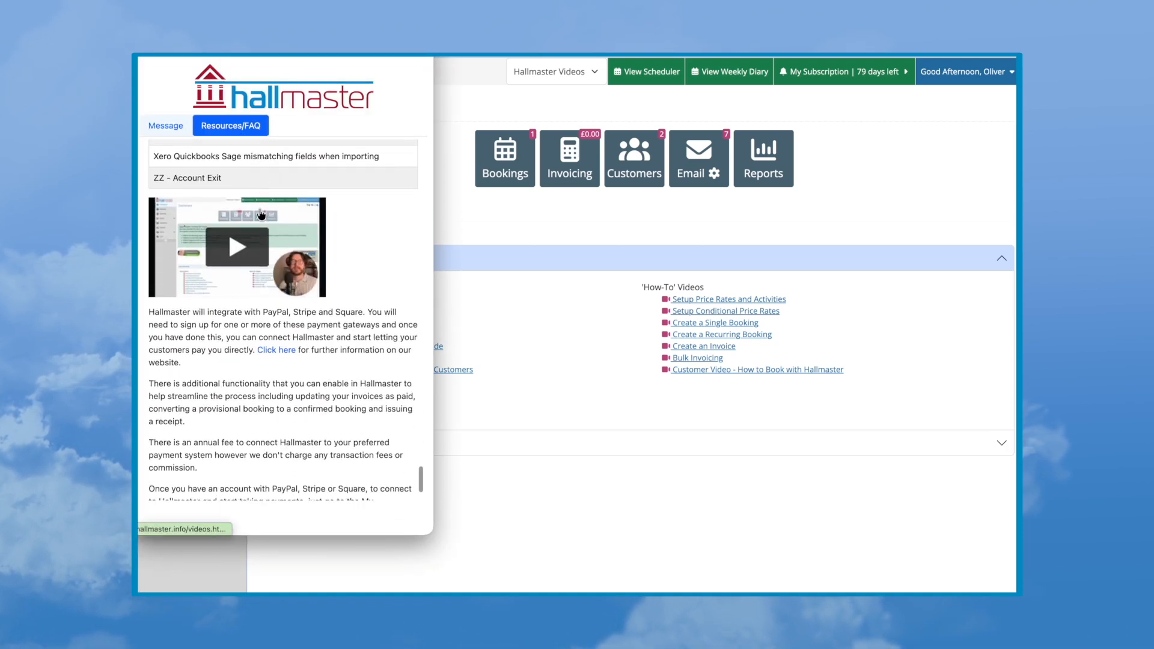